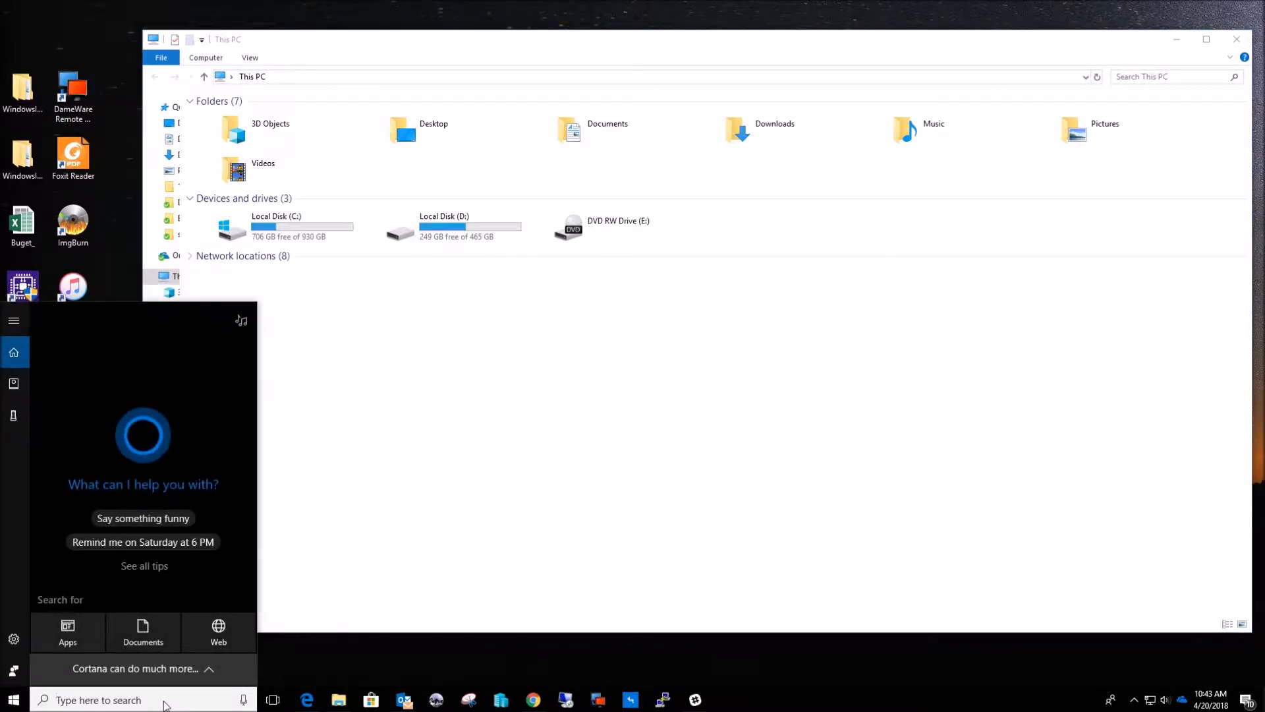
# Step: Search Windows for "computer" and open Computer Management
pyautogui.write('control')
pyautogui.press('BackSpace')
pyautogui.press('BackSpace')
pyautogui.press('BackSpace')
pyautogui.press('BackSpace')
pyautogui.press('BackSpace')
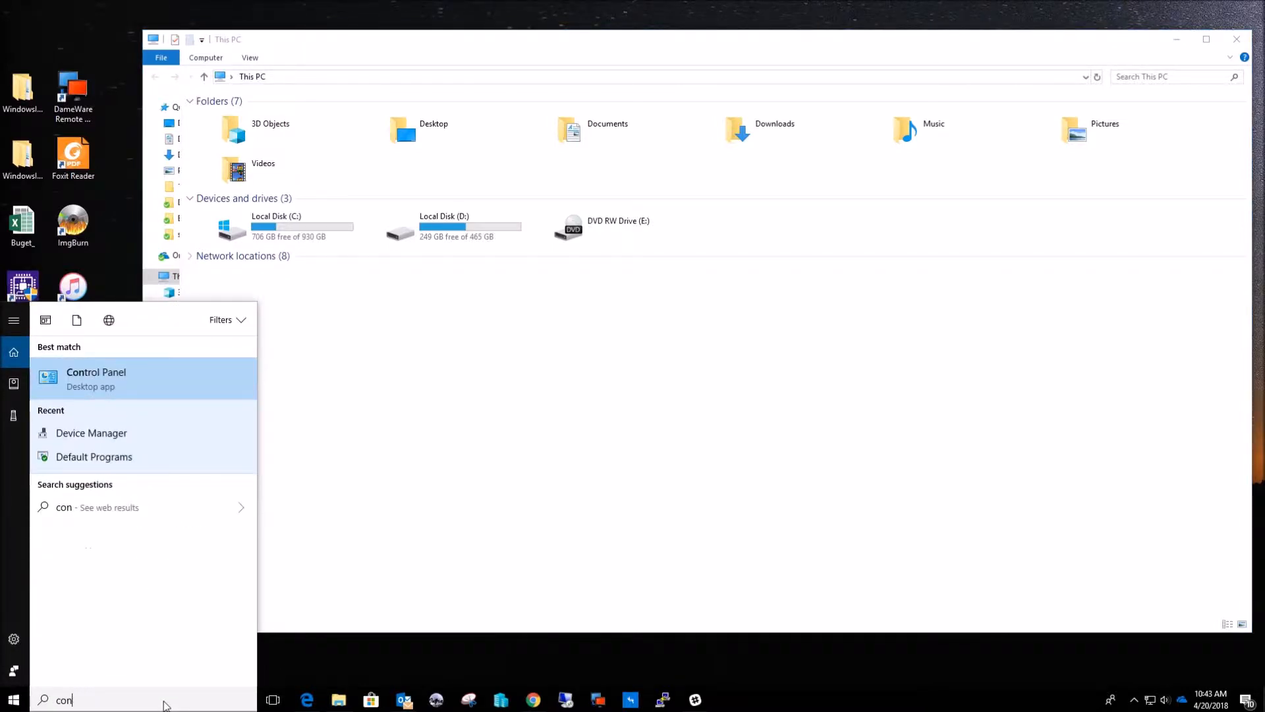
pyautogui.write('mputer')
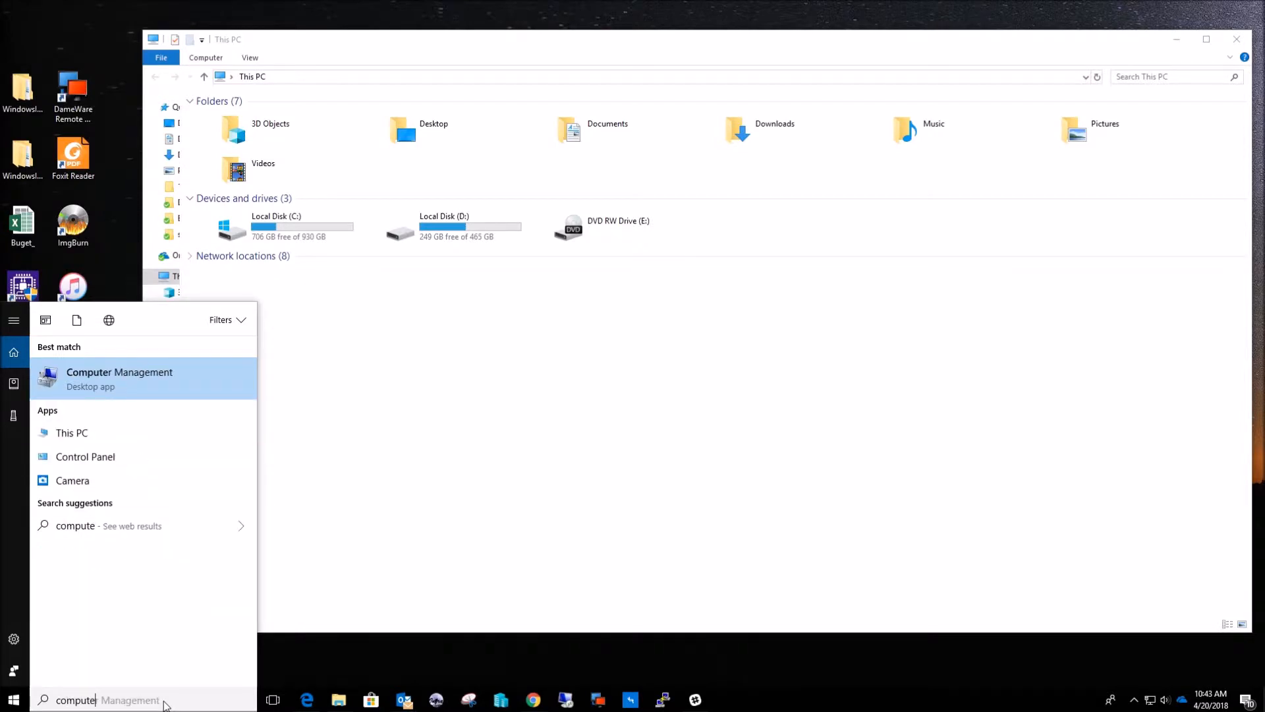
pyautogui.click(170, 374)
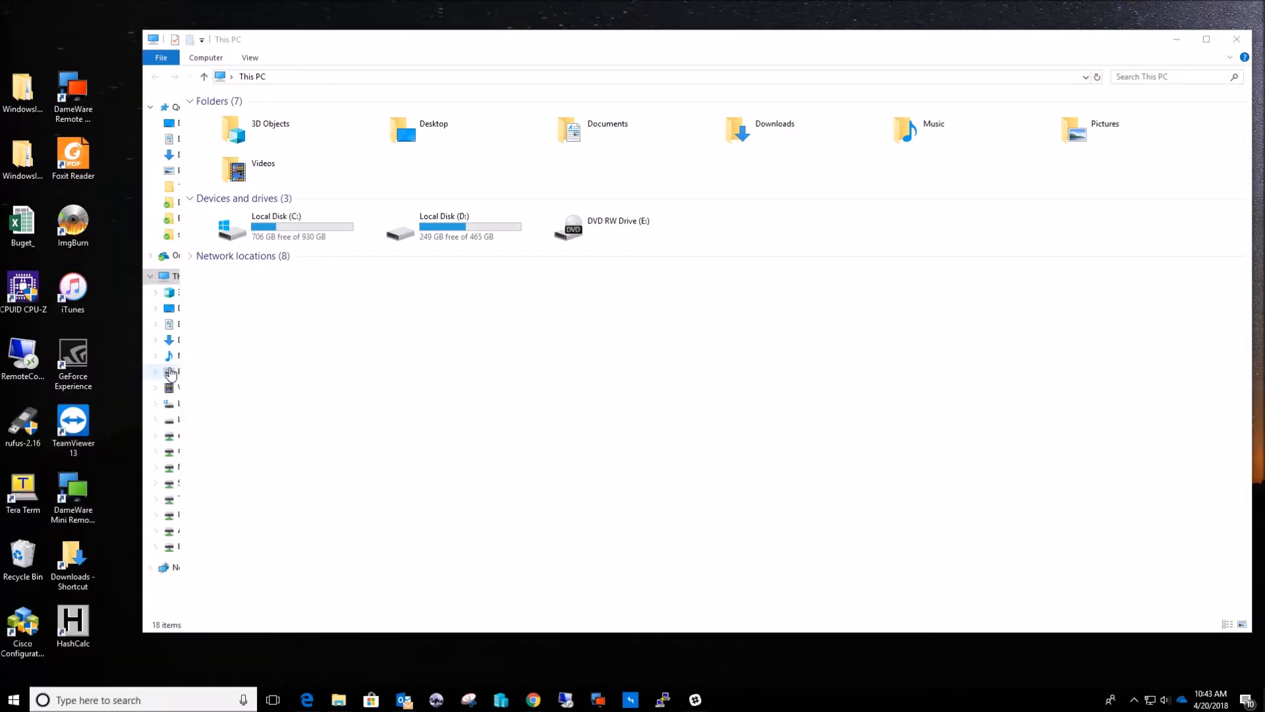
# Step: Open Disk Management and examine the status of the removable Disk 2
pyautogui.moveTo(266, 22); pyautogui.dragTo(461, 61)
pyautogui.click(277, 211)
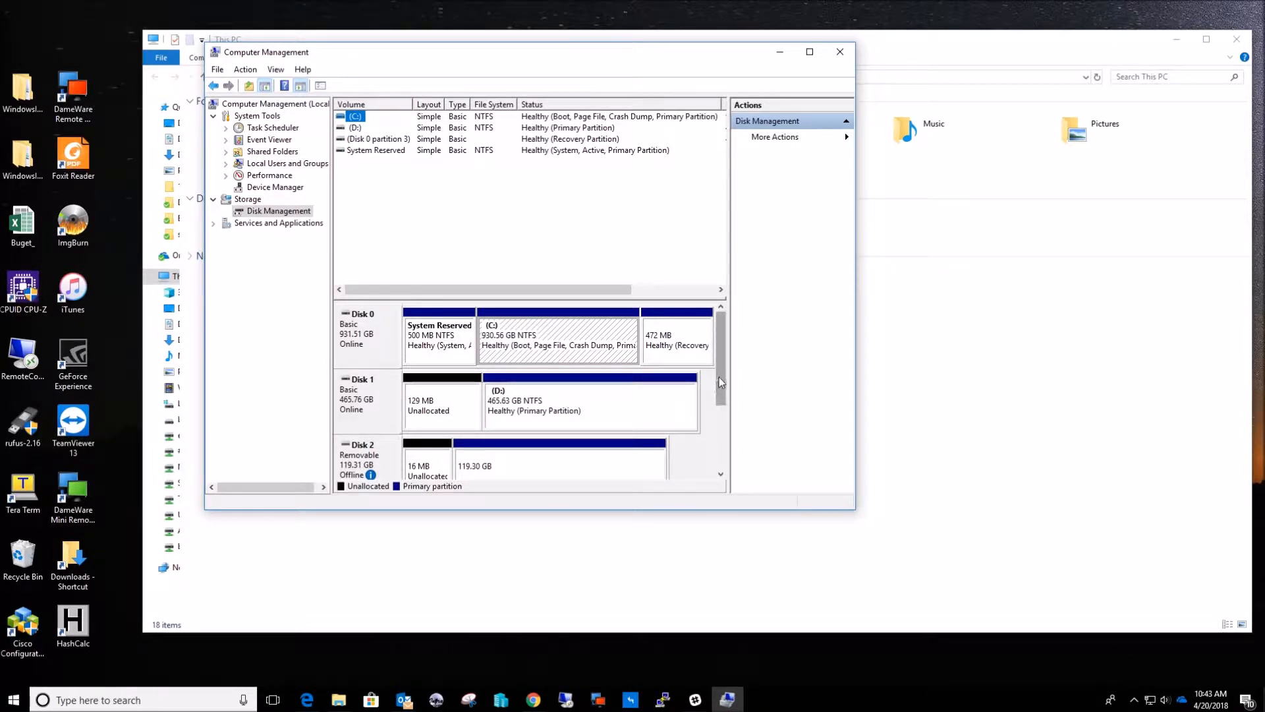
pyautogui.scroll(-1, 720, 382)
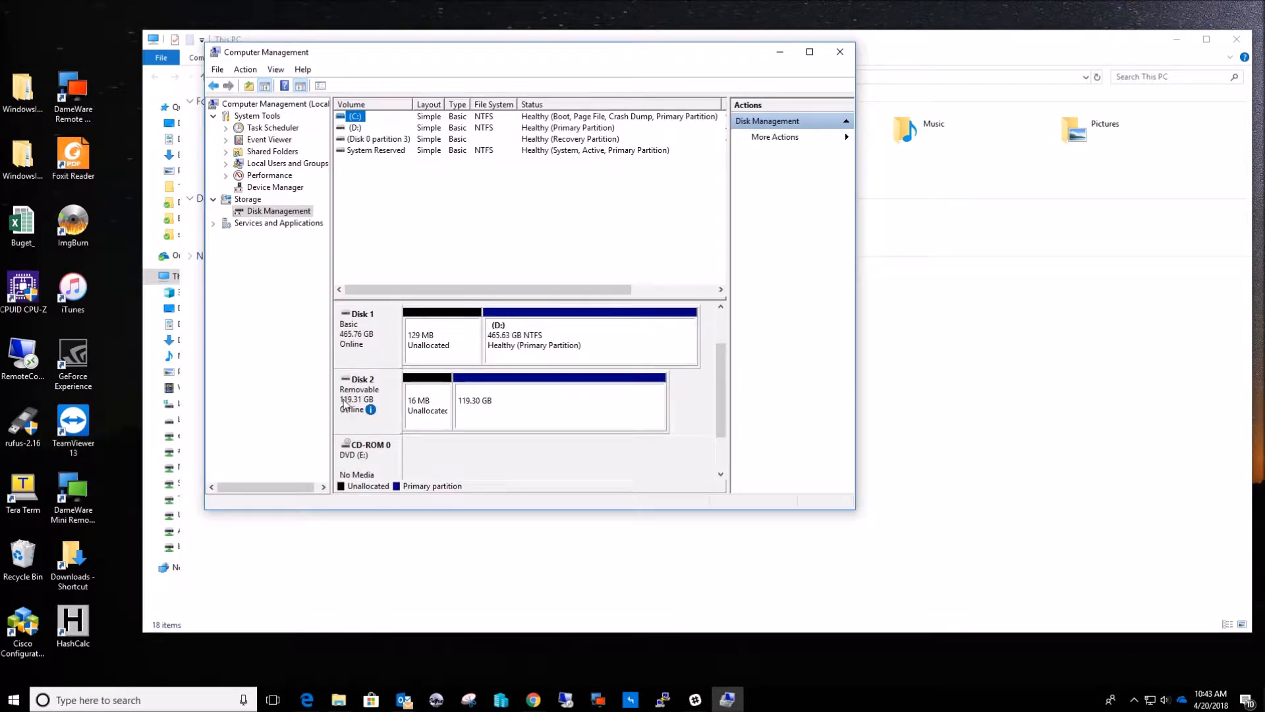
pyautogui.moveTo(354, 408)
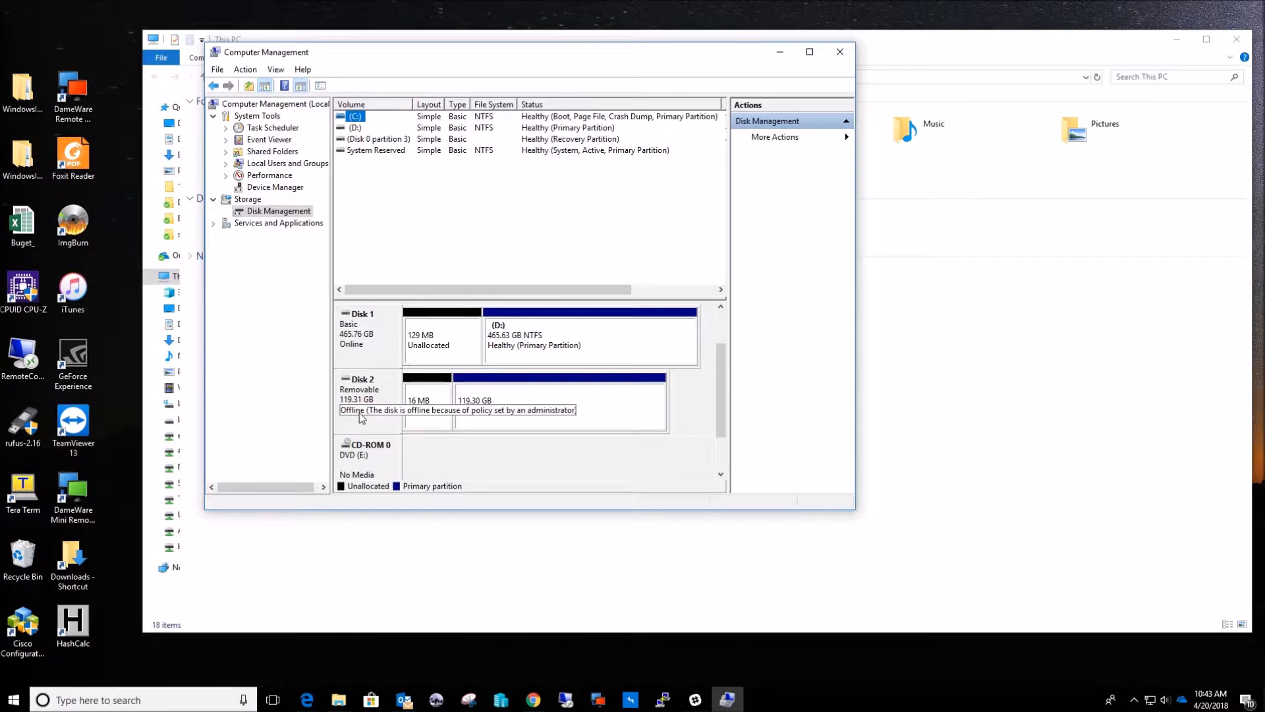
pyautogui.click(383, 386)
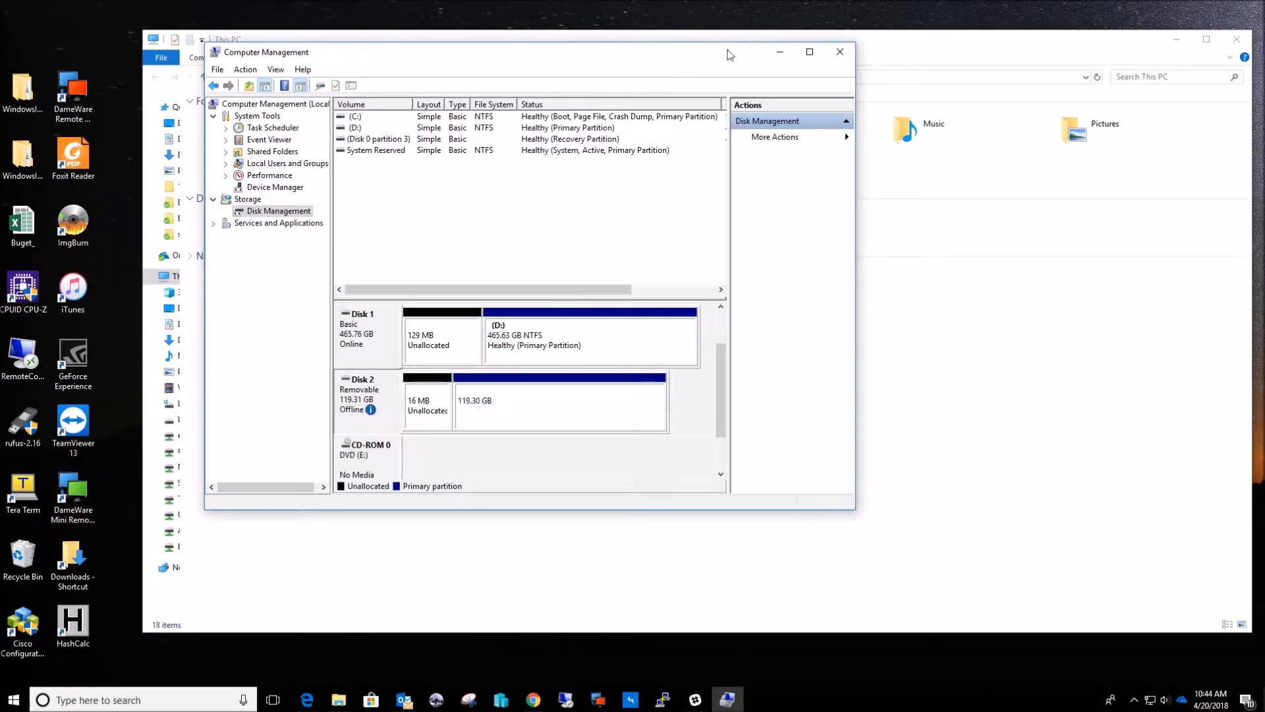
# Step: Minimize Computer Management, search Windows for "cmd", and open a Command Prompt window beside the desktop icons
pyautogui.click(775, 56)
pyautogui.click(198, 700)
pyautogui.write('cmd')
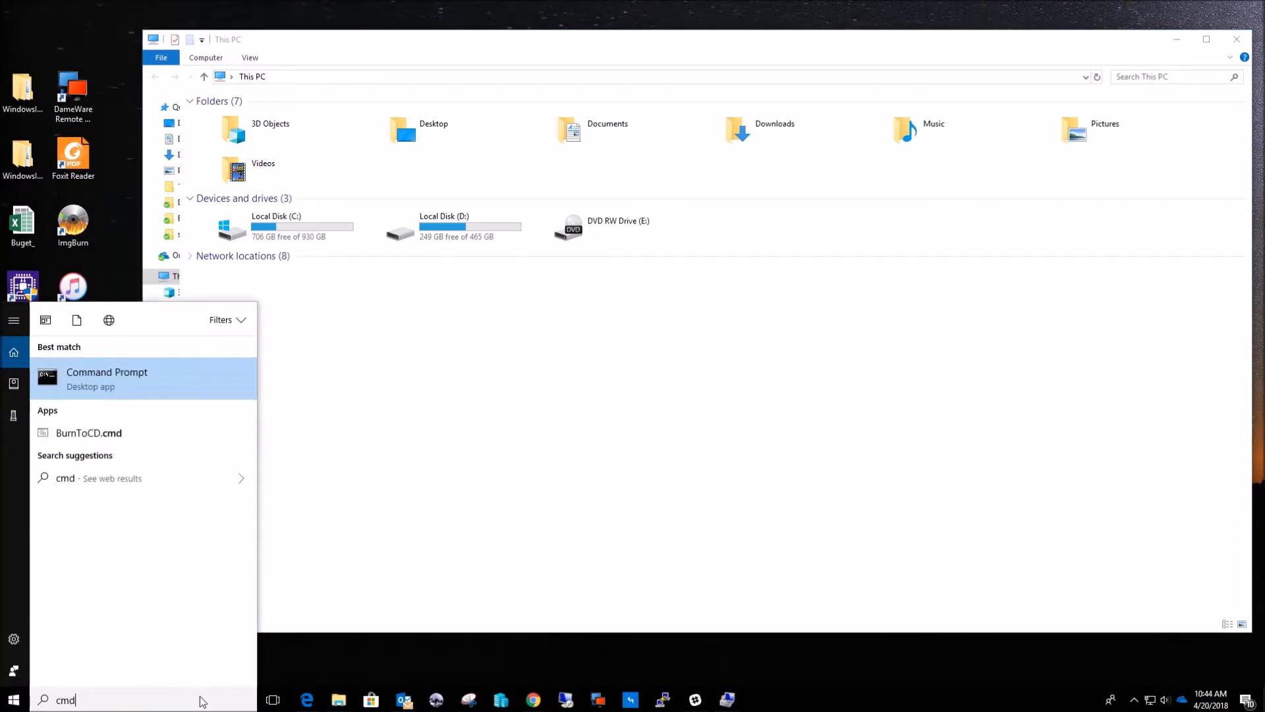
pyautogui.press('Return')
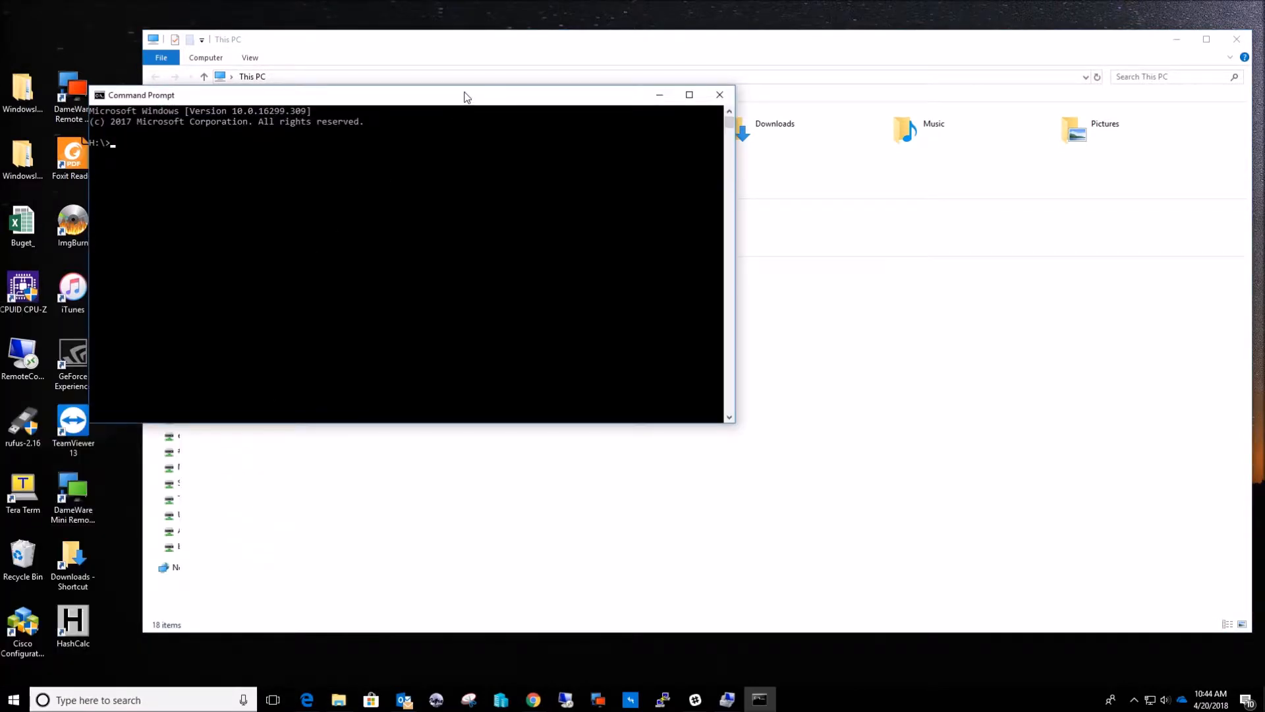
pyautogui.moveTo(466, 97); pyautogui.dragTo(715, 141)
pyautogui.click(544, 230)
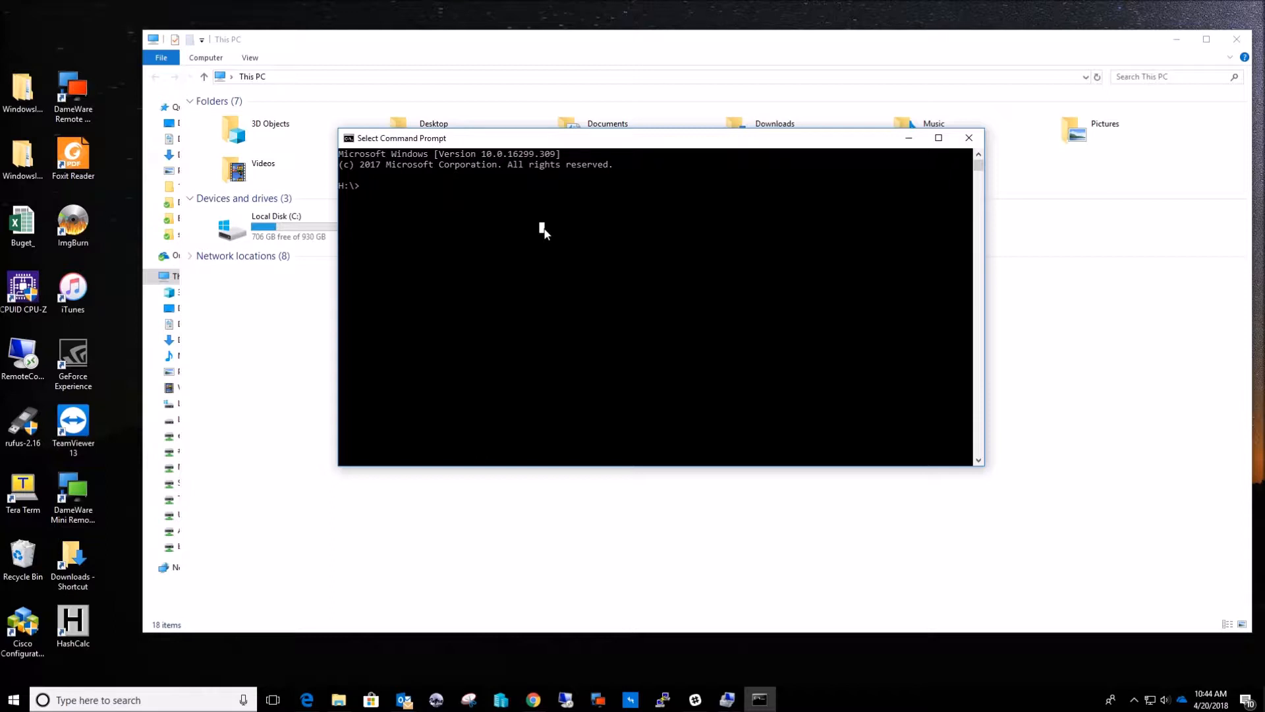
# Step: Launch diskpart with administrator approval and close the original Command Prompt window
pyautogui.write('diskpart')
pyautogui.press('Return')
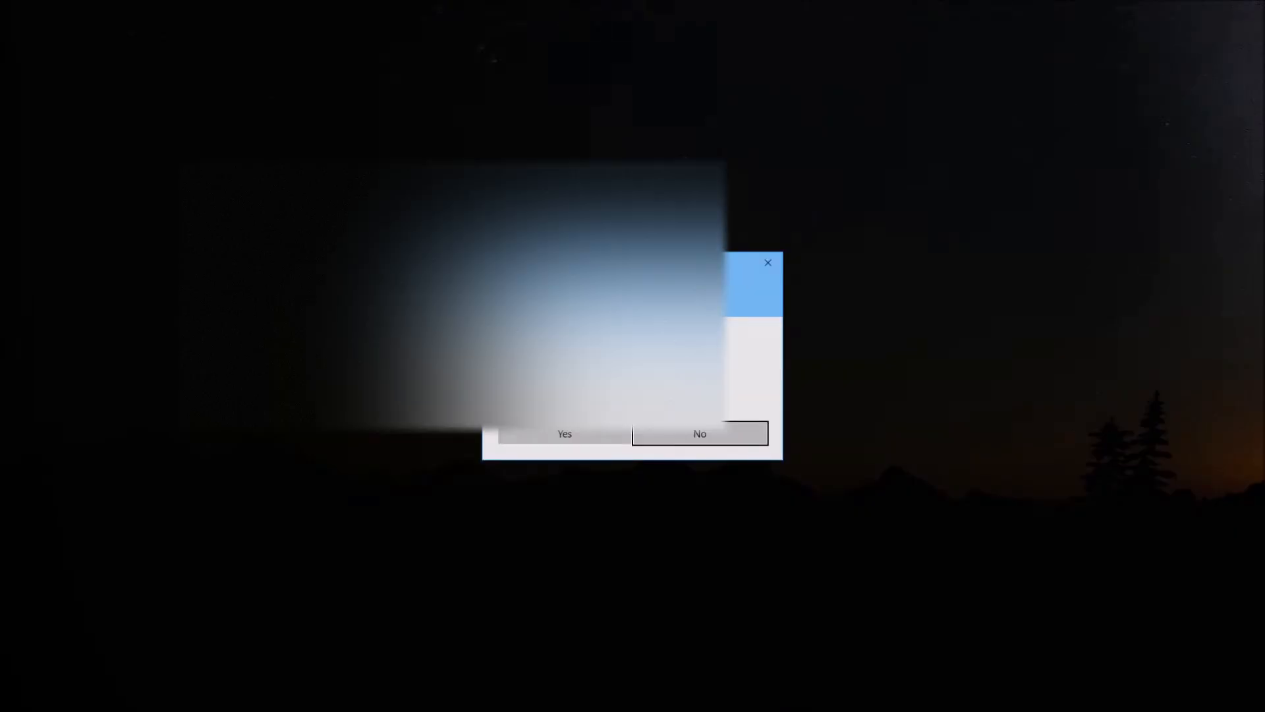
pyautogui.click(579, 430)
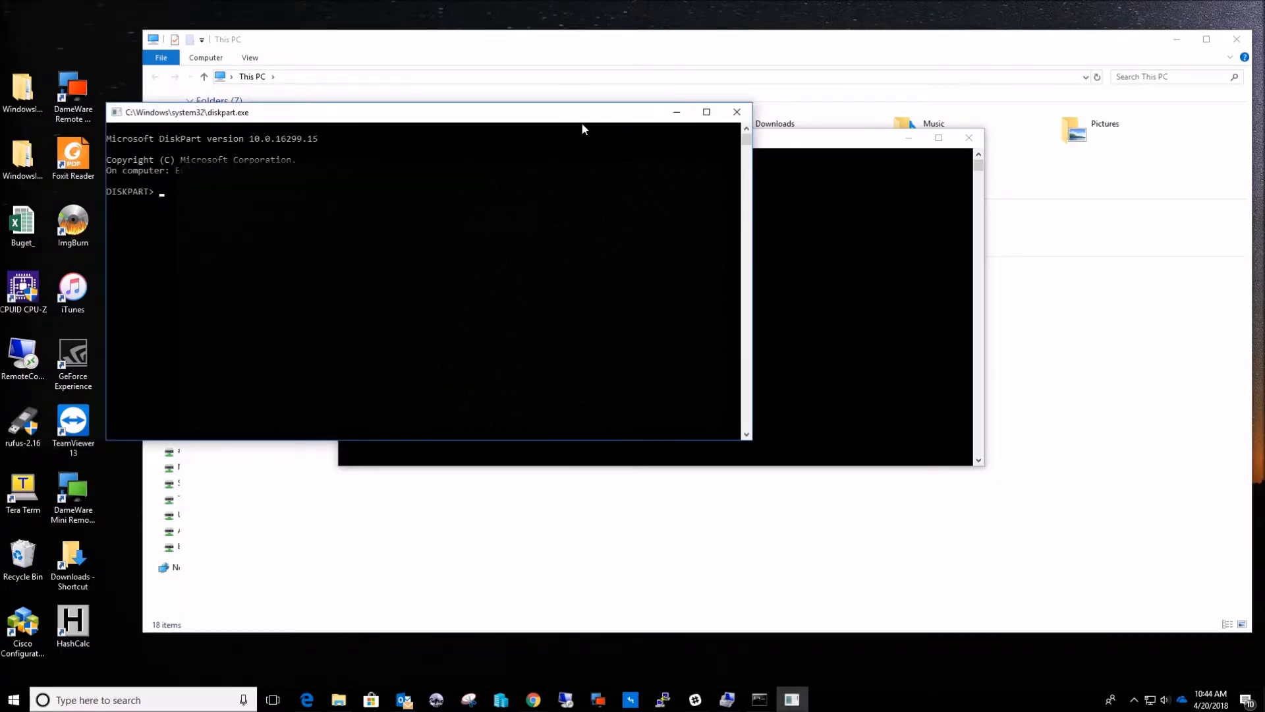
pyautogui.moveTo(847, 203); pyautogui.dragTo(889, 182)
pyautogui.click(968, 138)
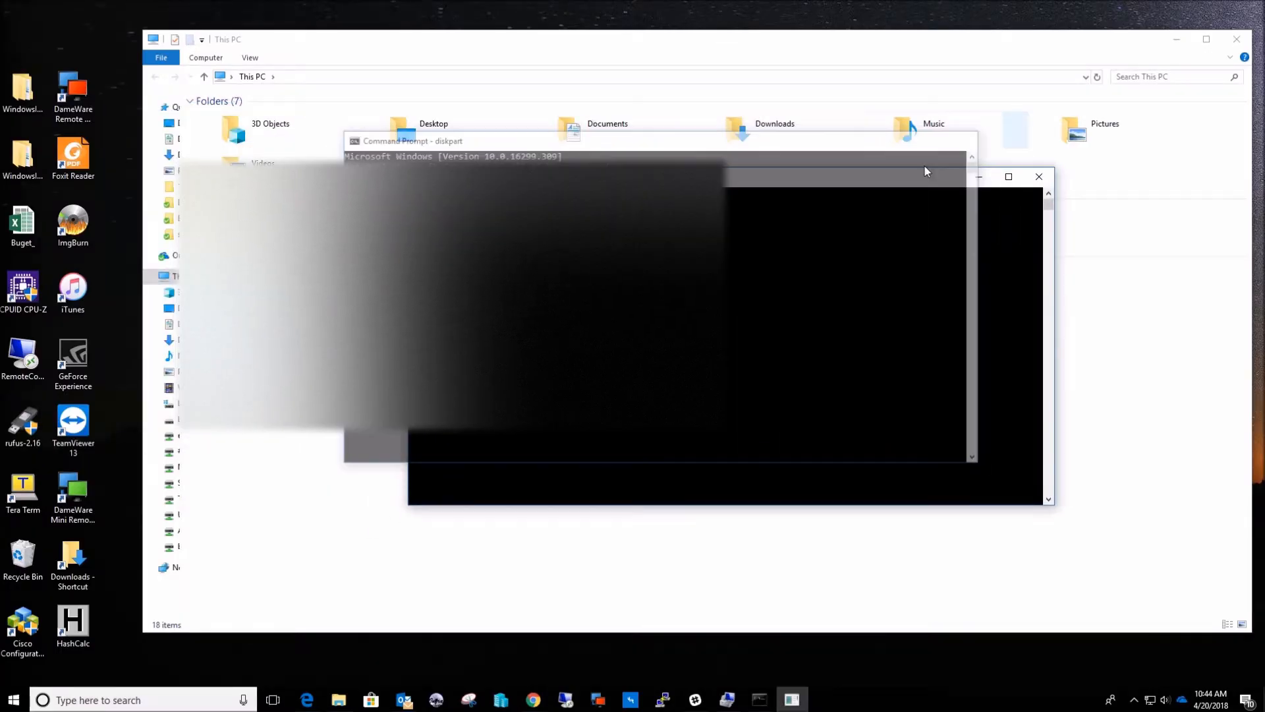
pyautogui.click(712, 290)
pyautogui.write('lisk dislk')
pyautogui.press('BackSpace')
pyautogui.press('BackSpace')
pyautogui.write('k')
pyautogui.press('Return')
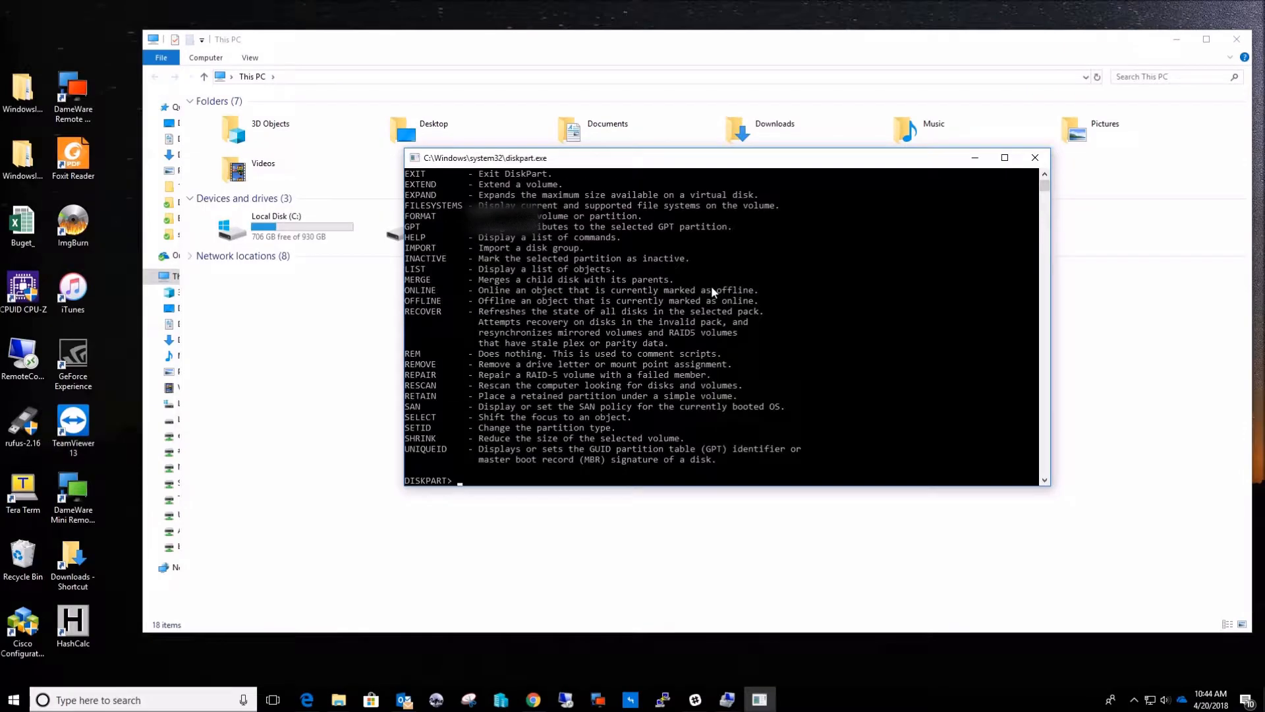
# Step: List the computer's disks in DiskPart with the list disk command
pyautogui.write('lis')
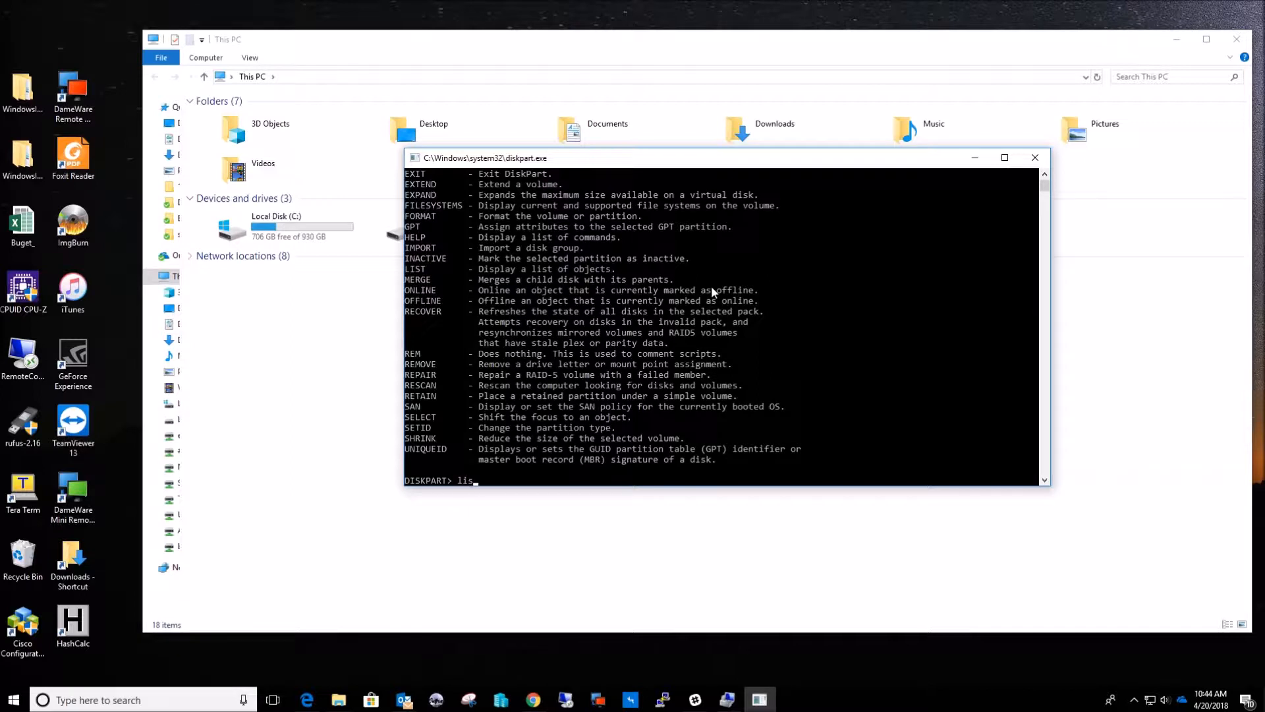
pyautogui.write('t disk')
pyautogui.press('Return')
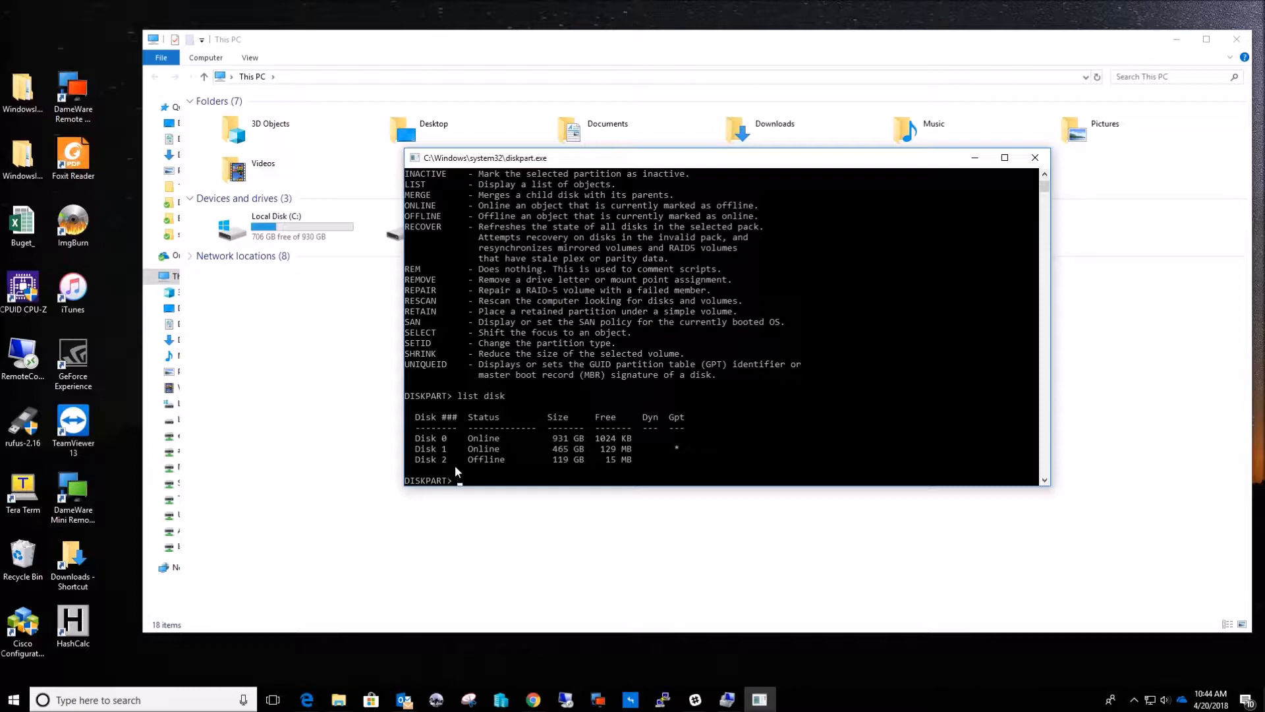
# Step: Switch to Computer Management, check Disk 2's status and available actions, and minimize the window again
pyautogui.click(725, 697)
pyautogui.moveTo(341, 404)
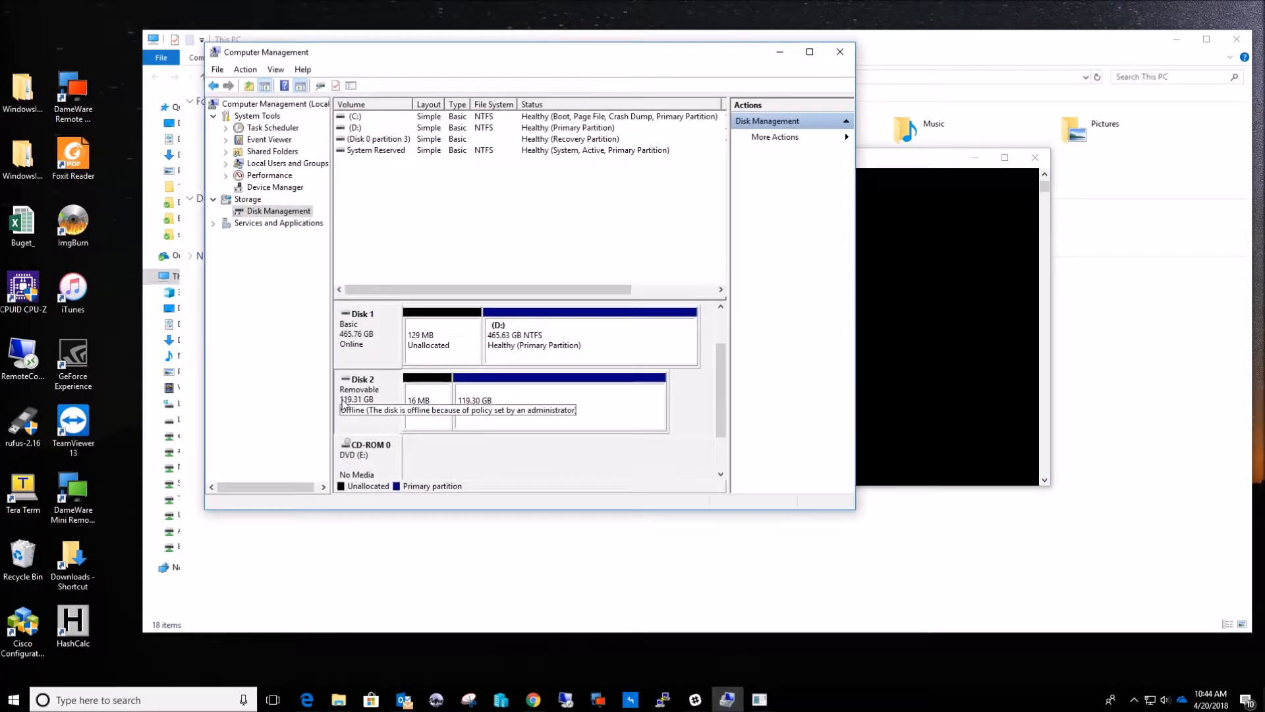
pyautogui.rightClick(395, 389)
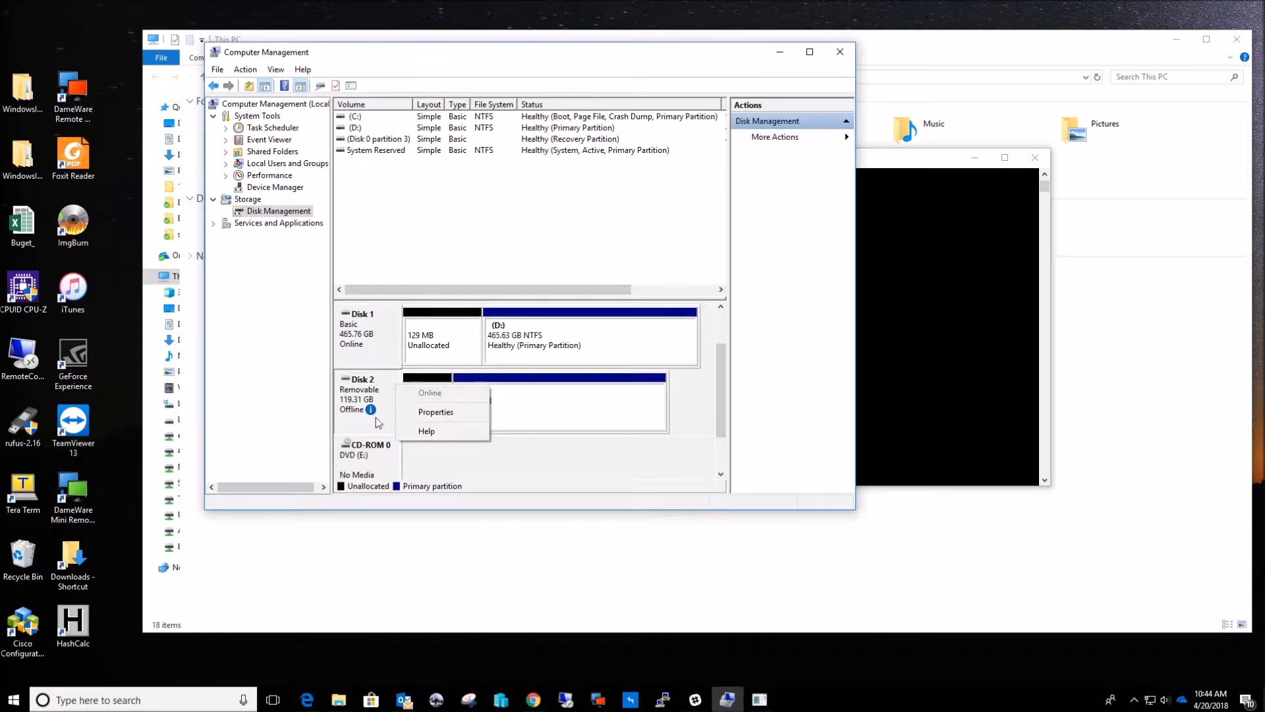
pyautogui.click(780, 56)
# Step: Make Disk 2 the active disk in DiskPart with the command select disk 2
pyautogui.click(587, 469)
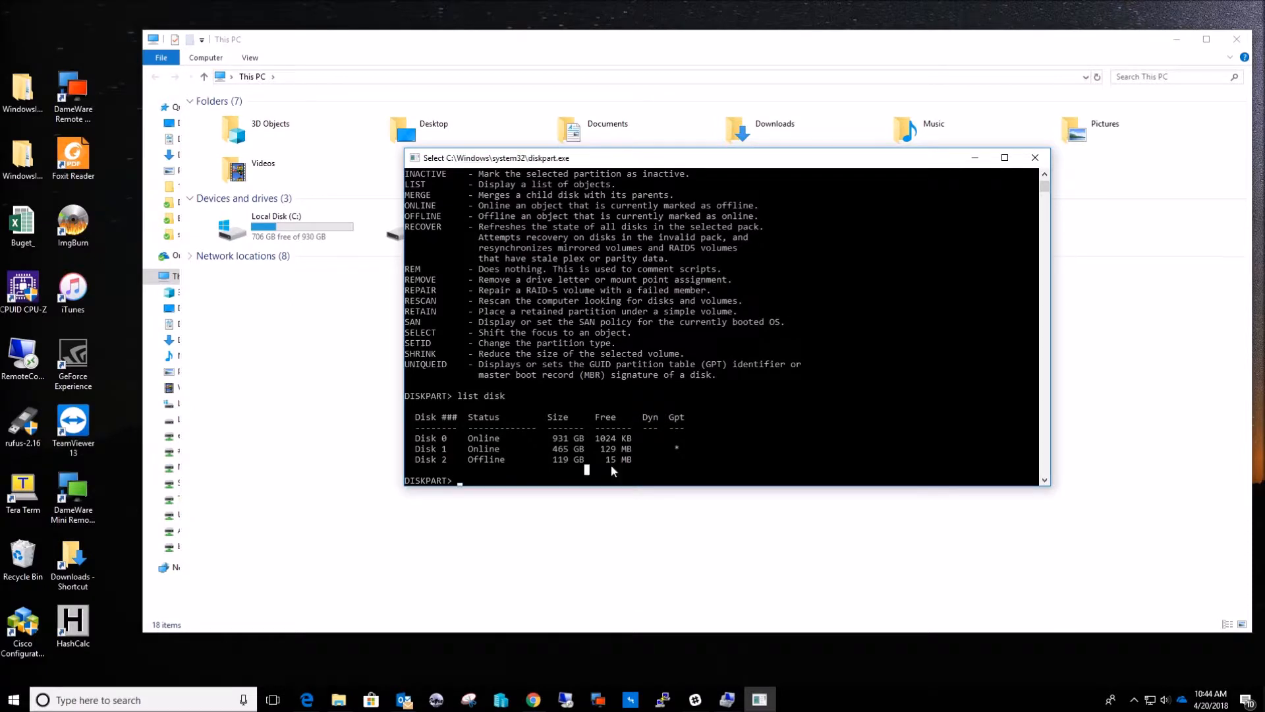
pyautogui.write('select disk 2')
pyautogui.press('Return')
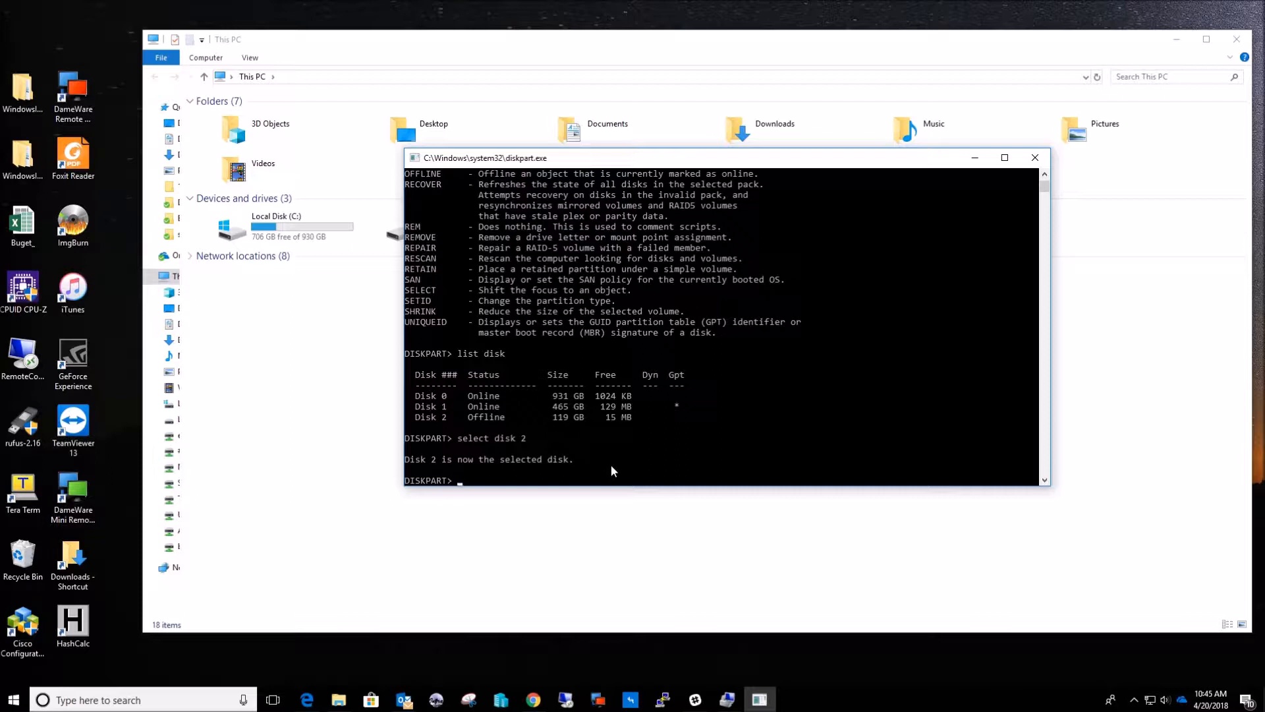
# Step: Try to bring the selected disk online with the commands disk online and online disk
pyautogui.write('disk online')
pyautogui.press('Return')
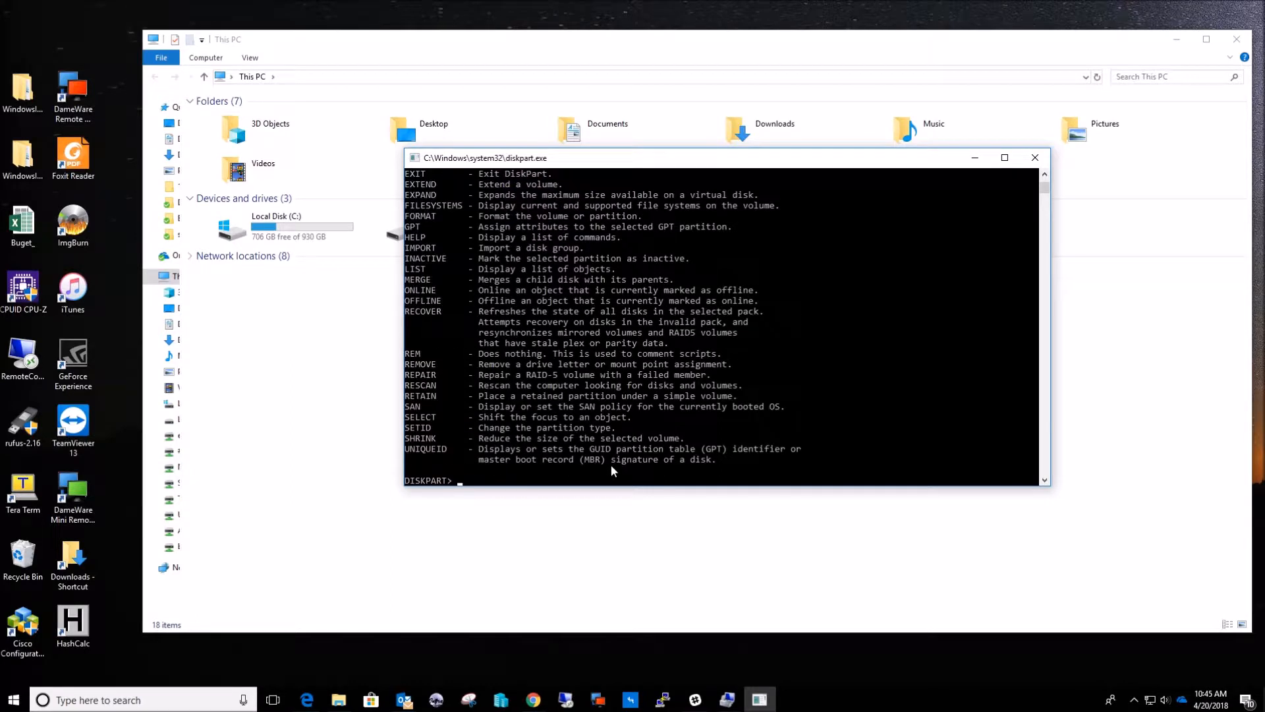
pyautogui.write('l')
pyautogui.write('online d')
pyautogui.write('isk')
pyautogui.press('Return')
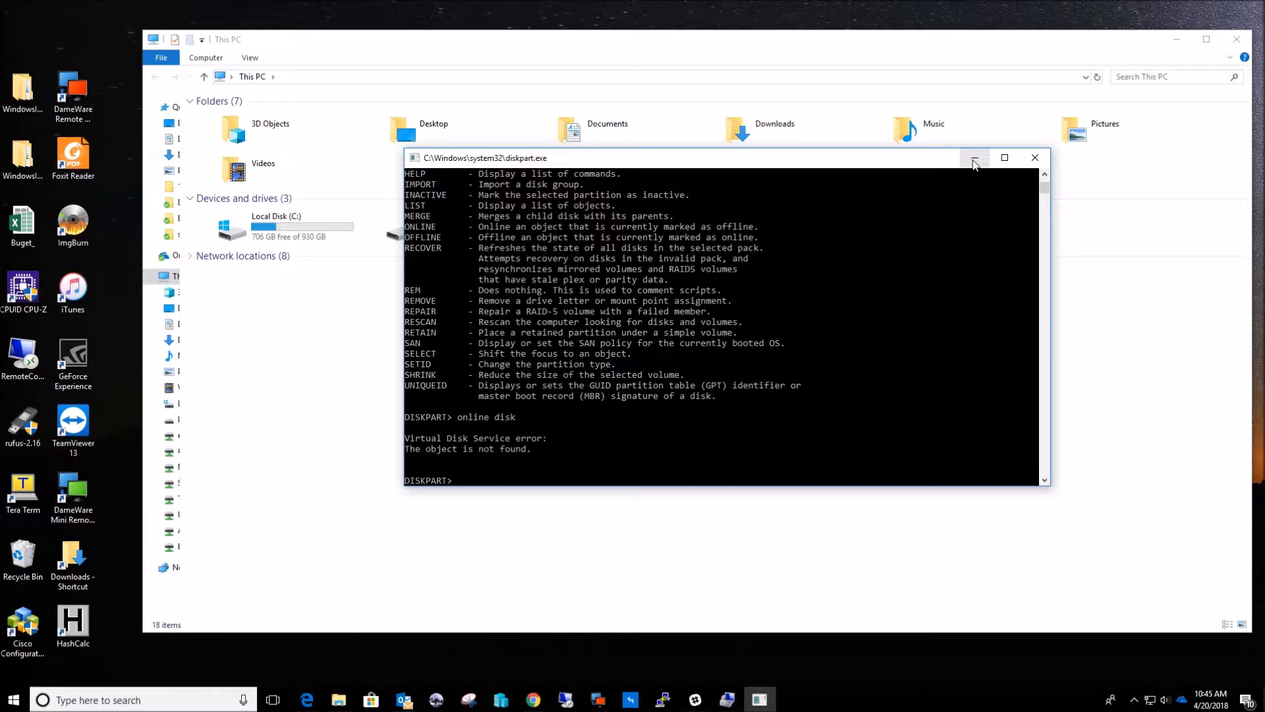
# Step: Minimize DiskPart, switch to Computer Management, and expand the Universal Serial Bus controllers in Device Manager
pyautogui.click(974, 162)
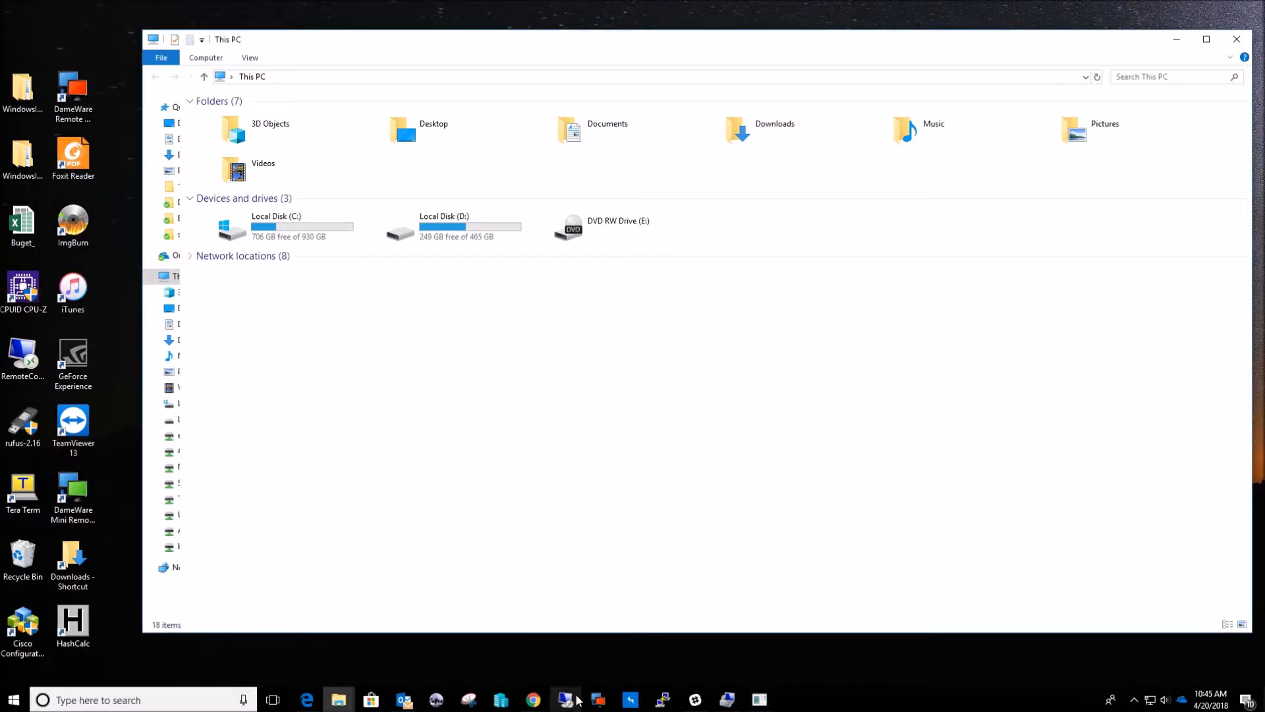
pyautogui.click(731, 704)
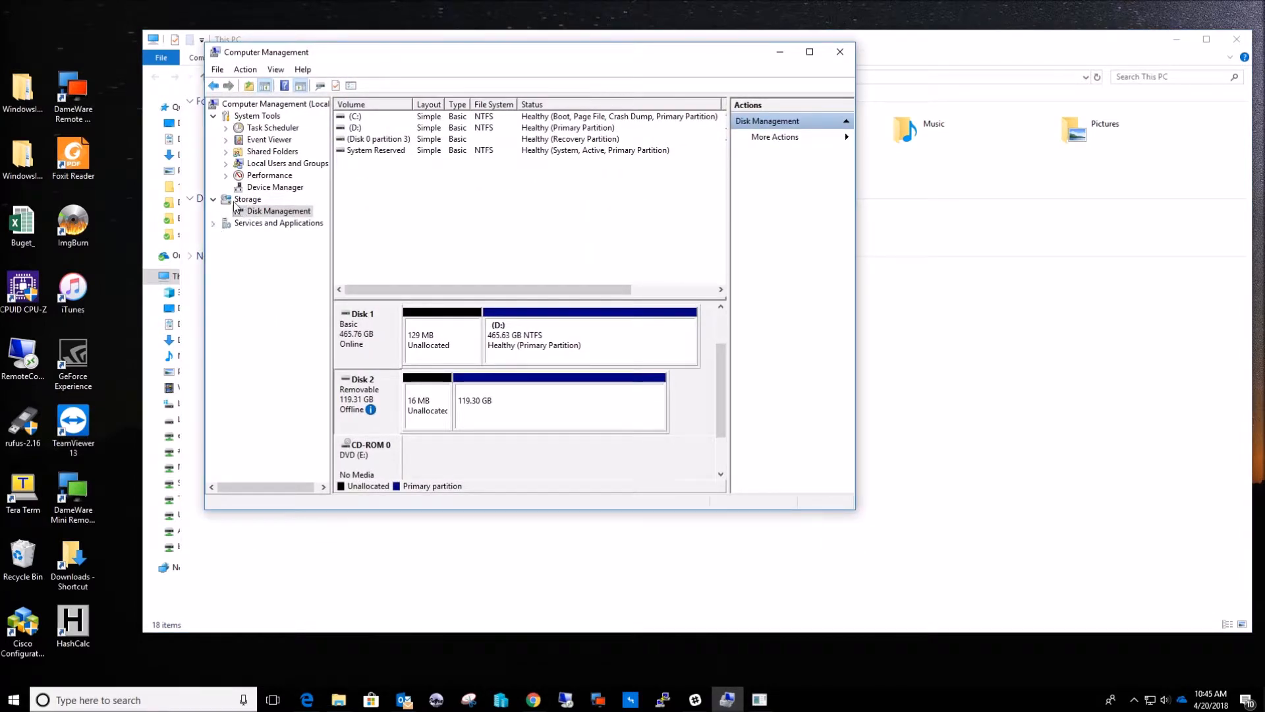
pyautogui.click(252, 190)
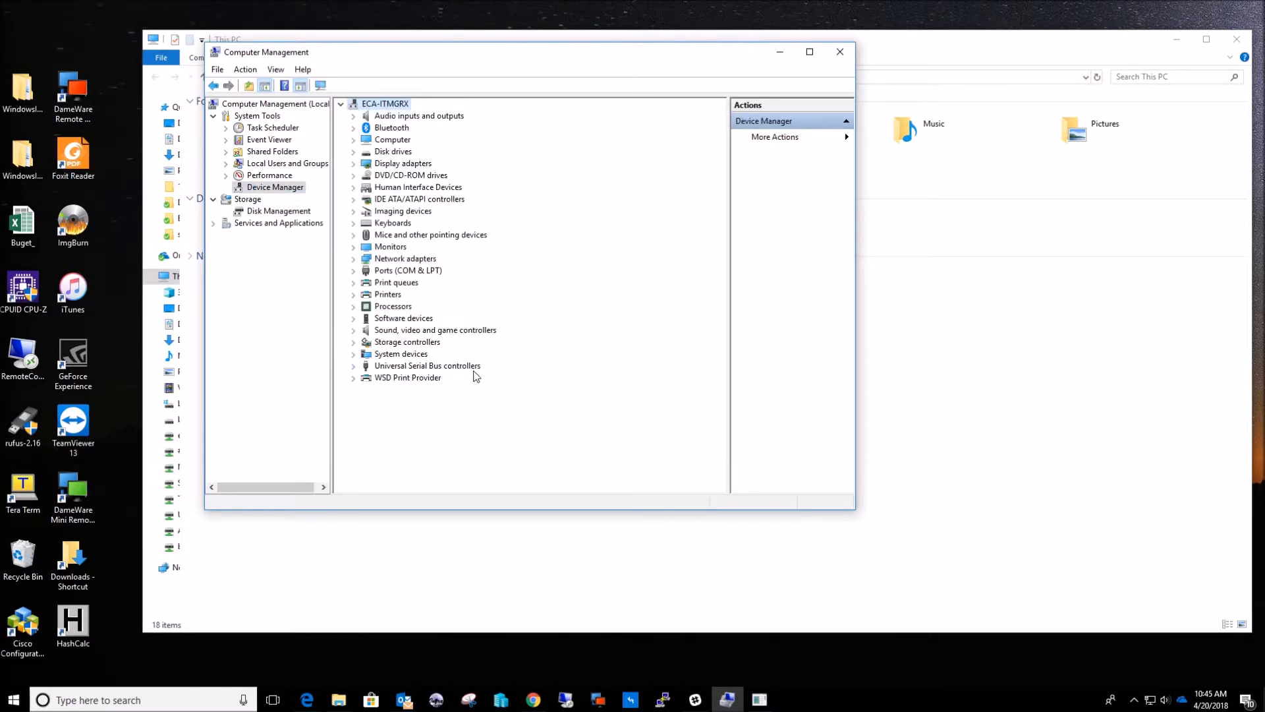
pyautogui.click(355, 367)
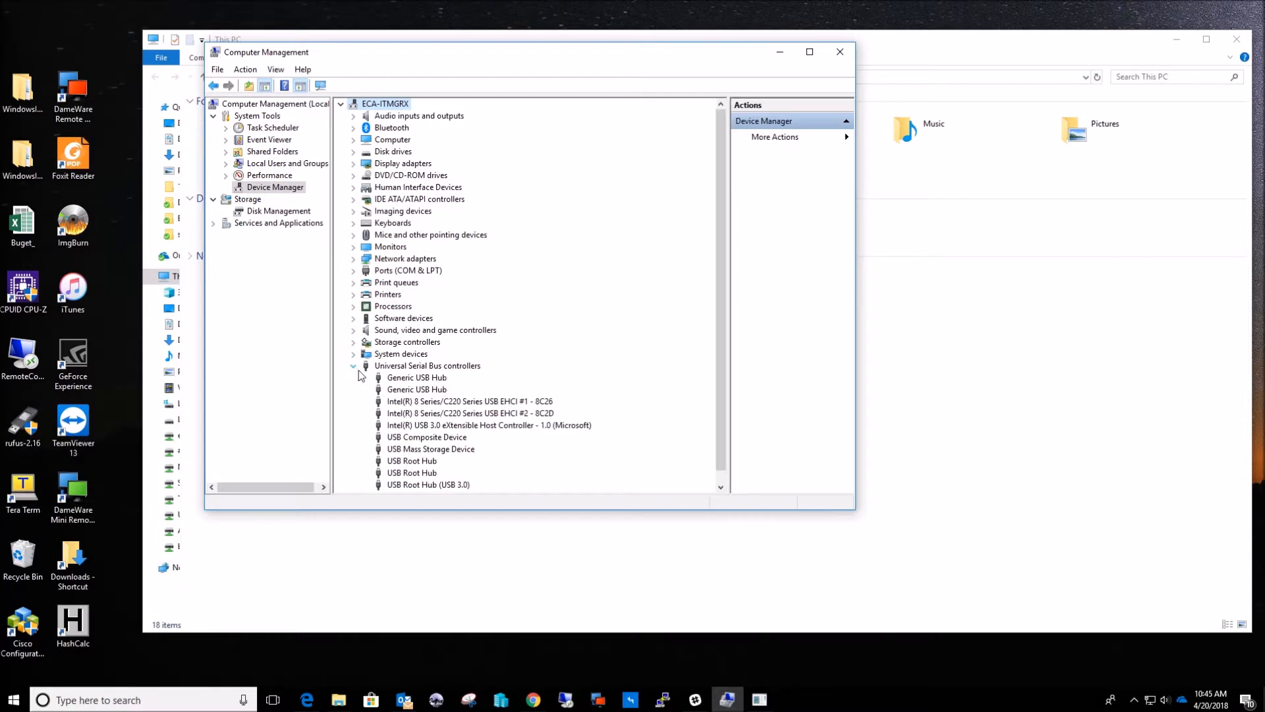
pyautogui.moveTo(721, 388); pyautogui.dragTo(567, 443)
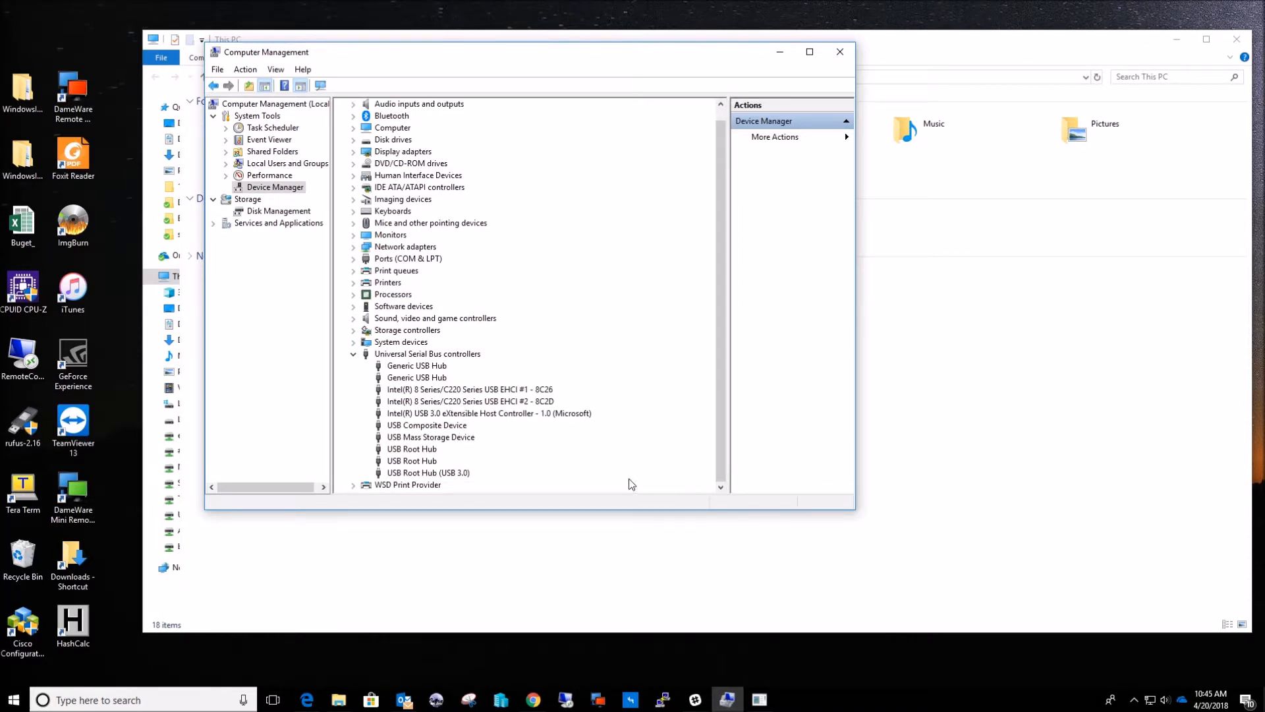
pyautogui.click(447, 439)
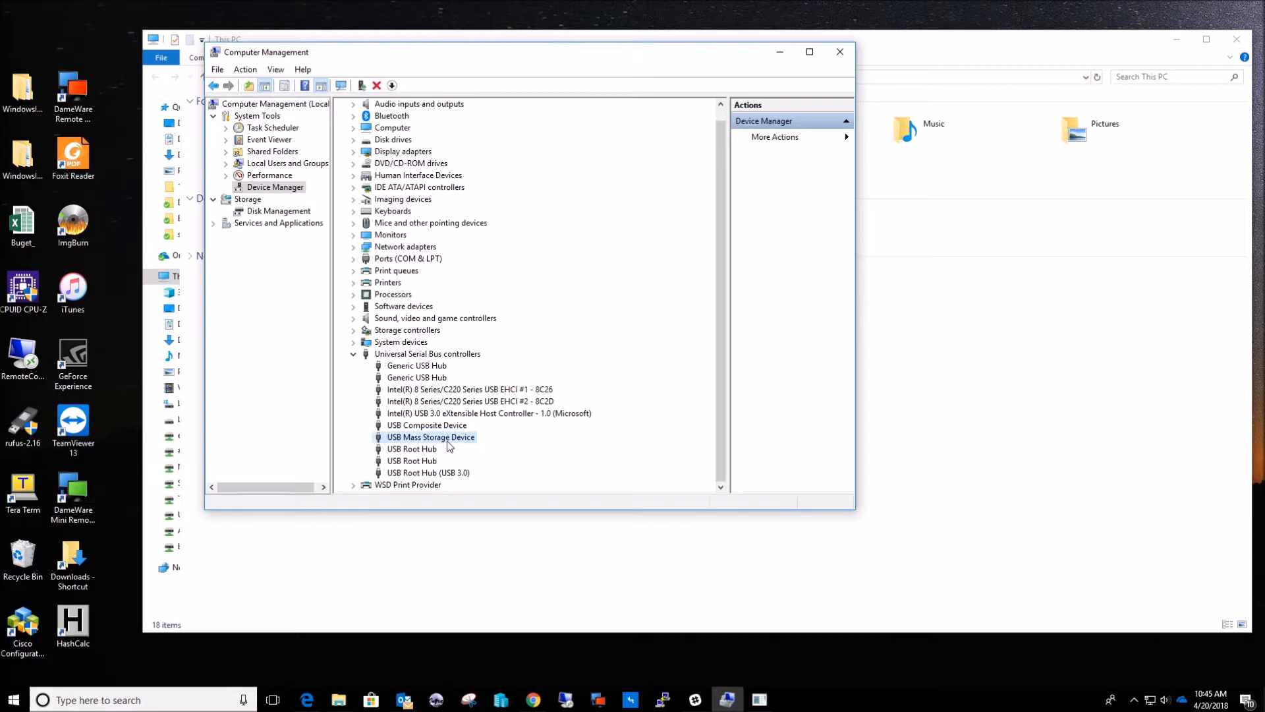
pyautogui.rightClick(454, 443)
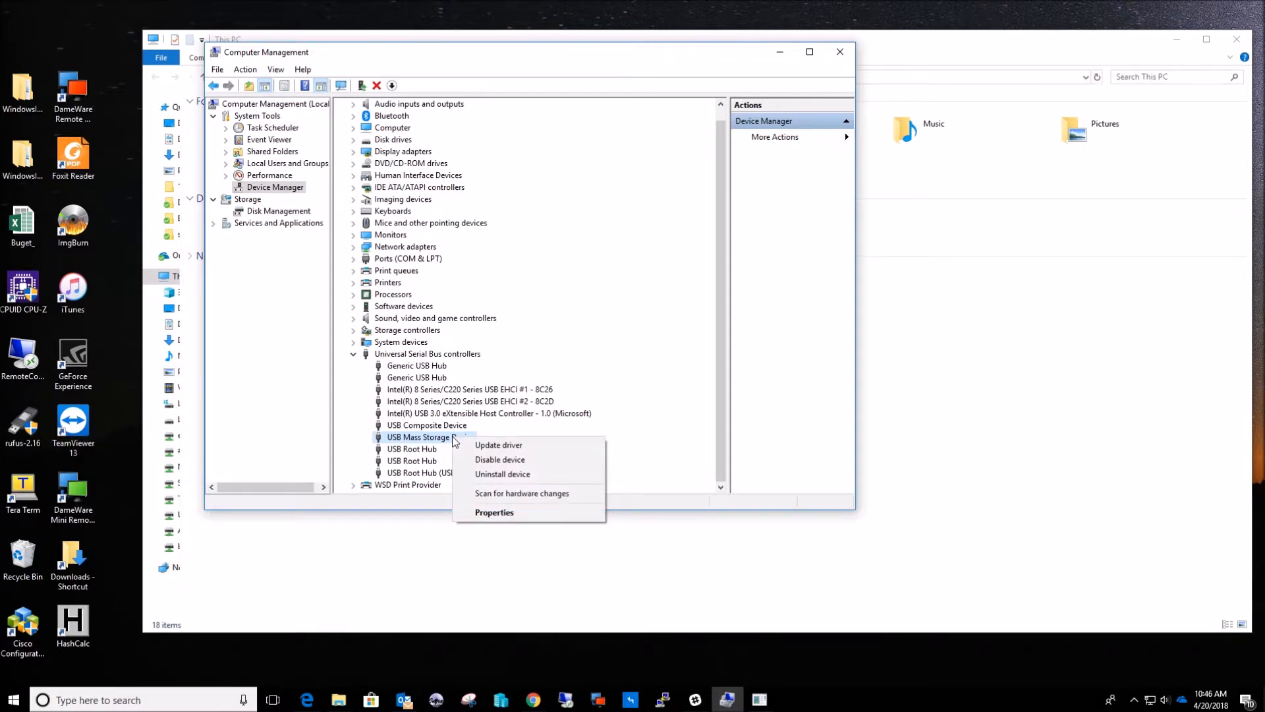
pyautogui.click(495, 475)
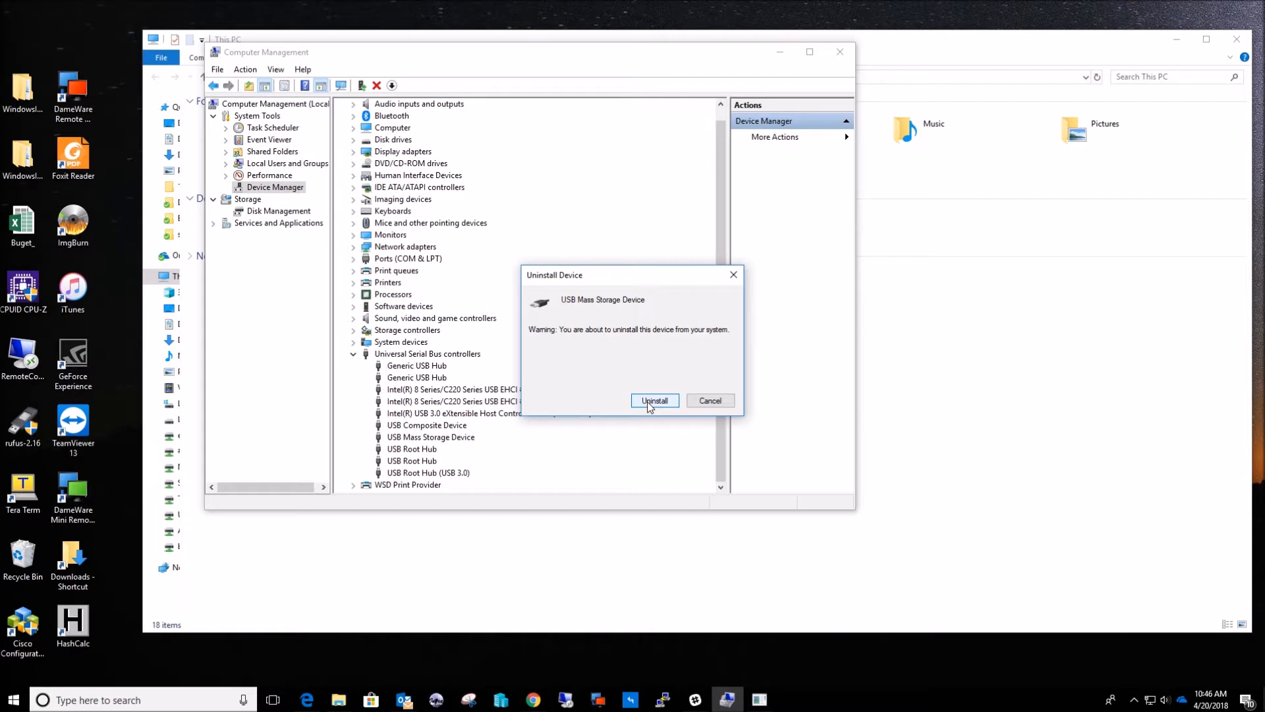
pyautogui.click(717, 402)
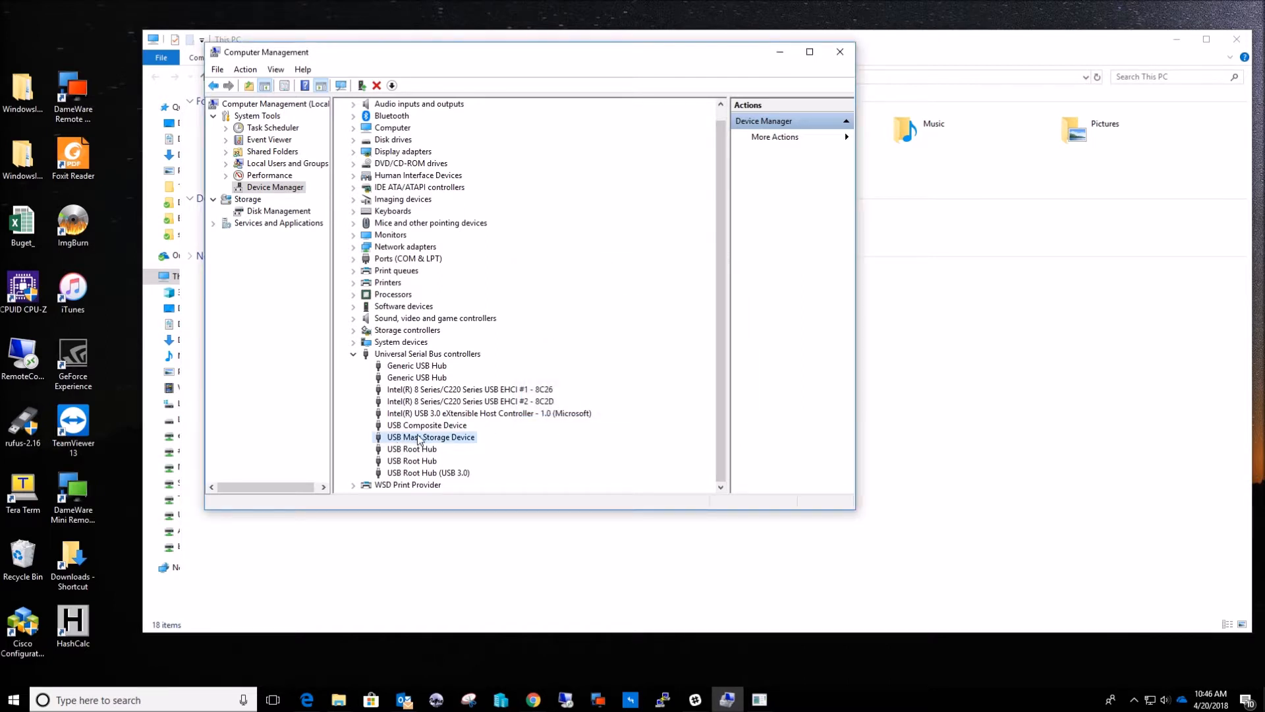
# Step: Uninstall the USB Mass Storage Device from the Universal Serial Bus controllers and confirm the removal
pyautogui.rightClick(458, 439)
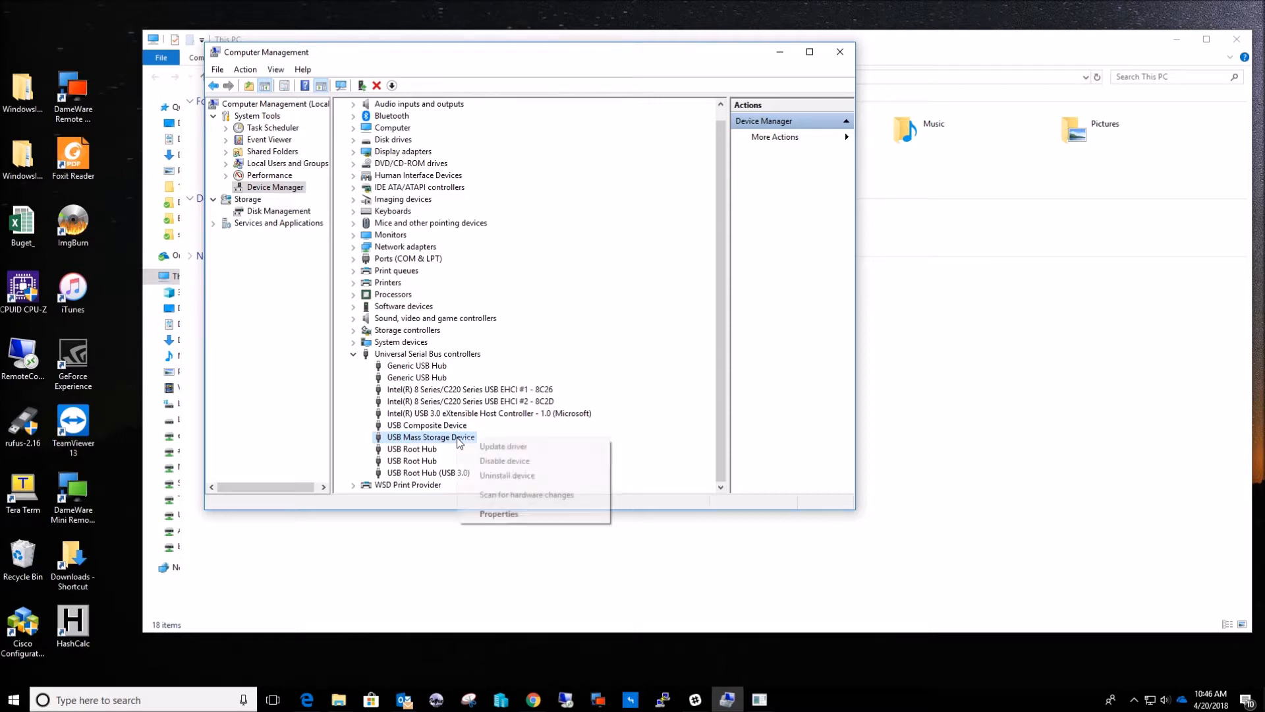
pyautogui.click(512, 477)
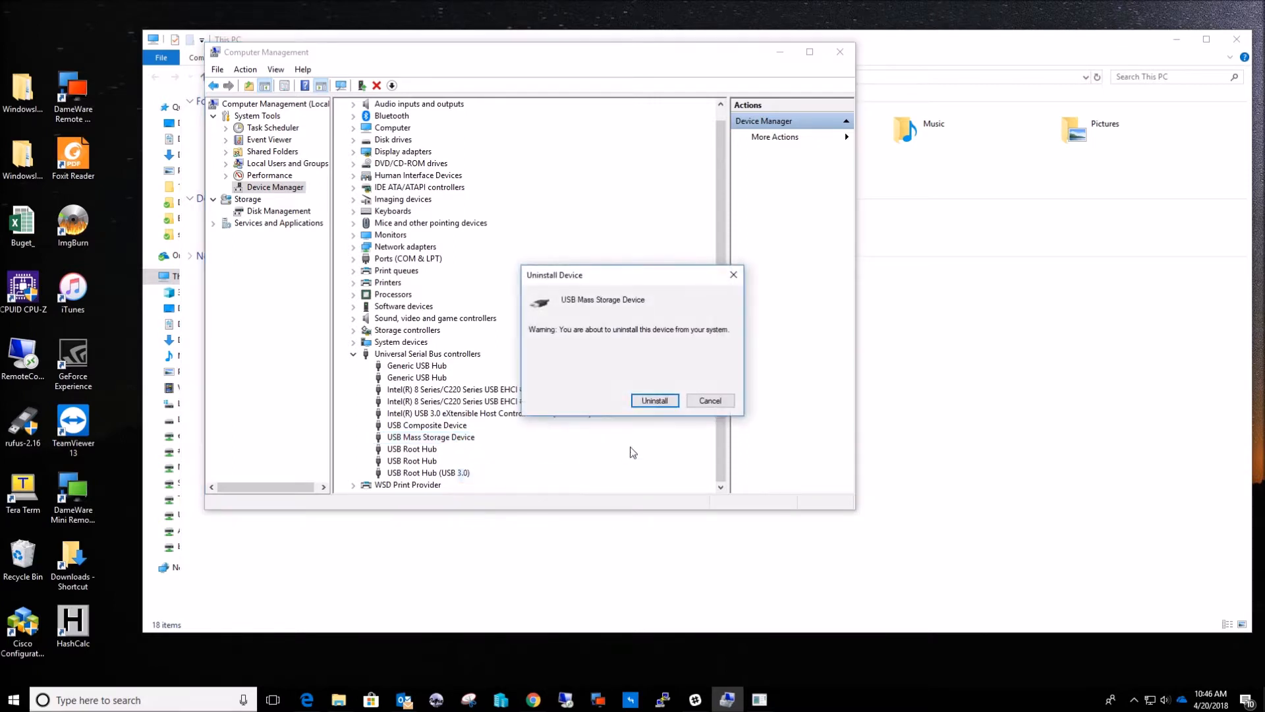
pyautogui.click(652, 403)
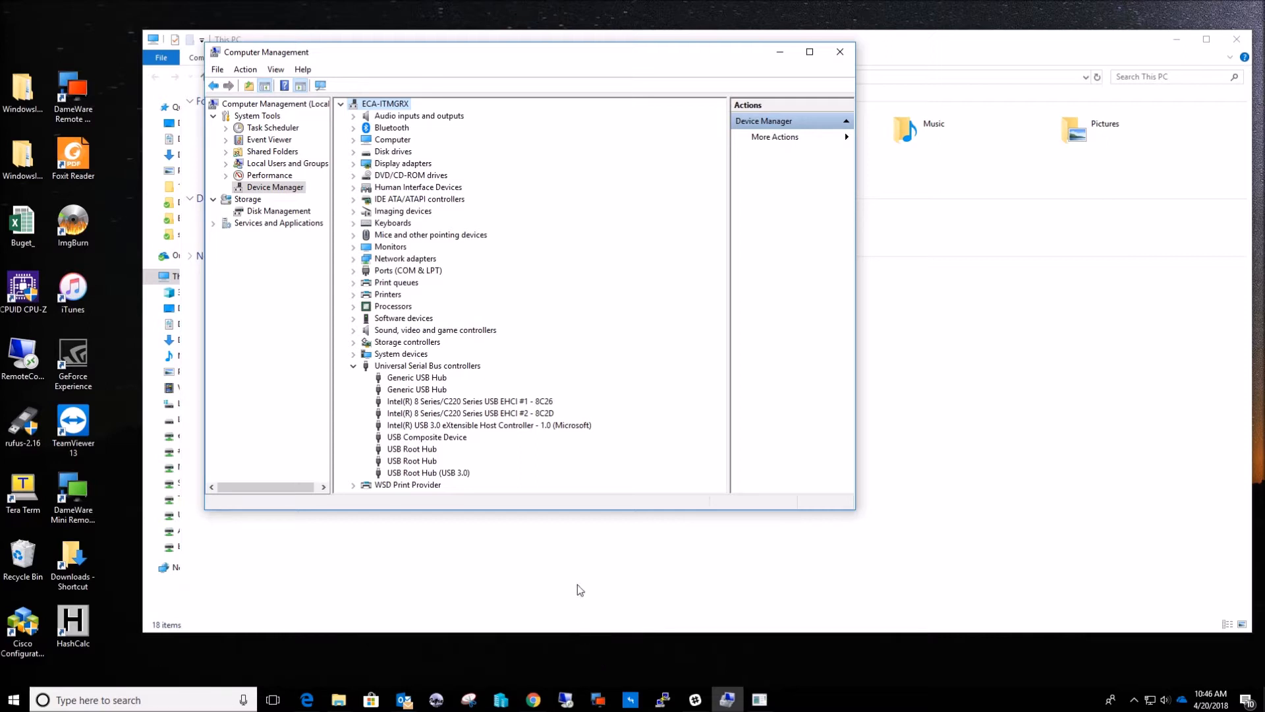
# Step: Refresh the desktop and dismiss the USB Drive (F:) notification about a drive problem
pyautogui.rightClick(571, 663)
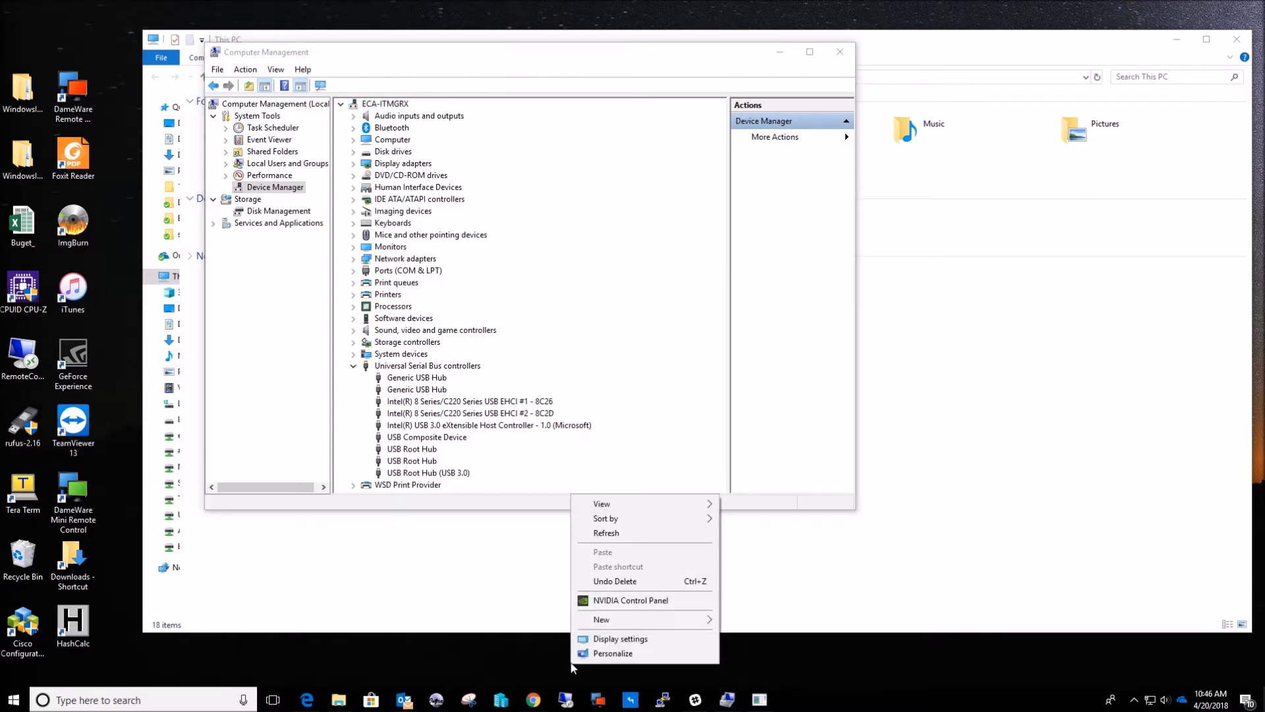
pyautogui.click(615, 536)
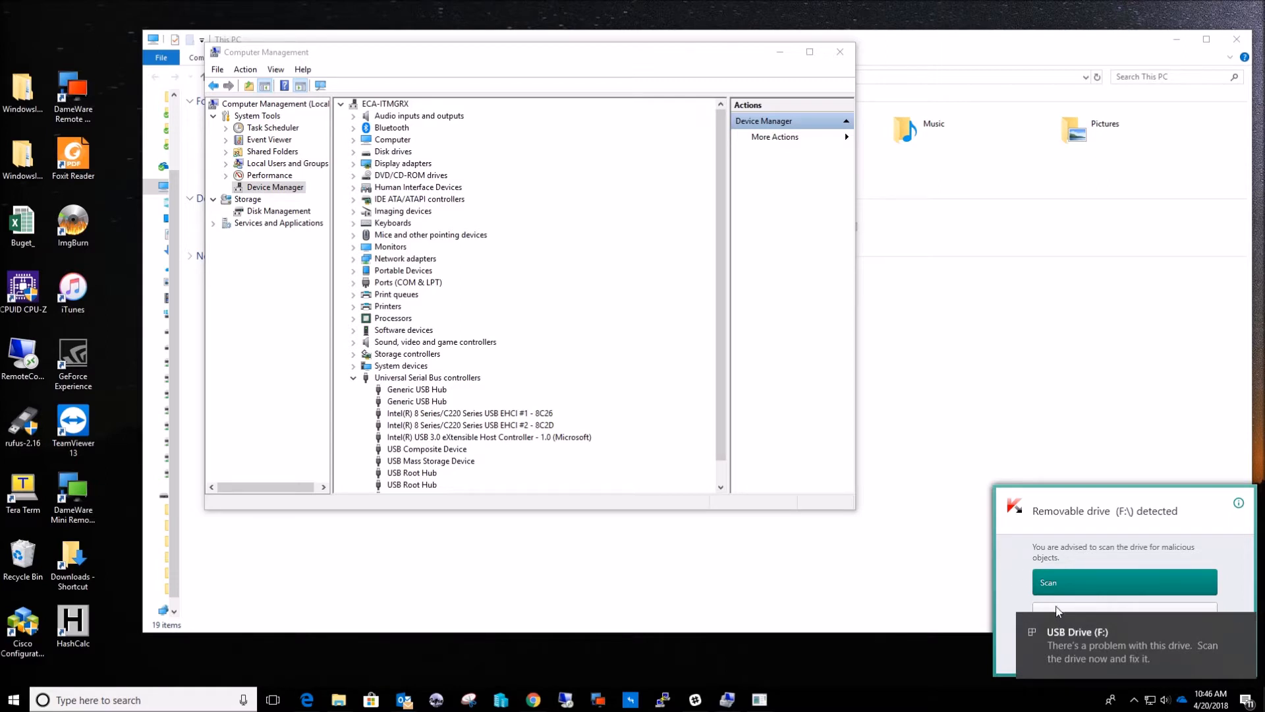
pyautogui.click(1245, 626)
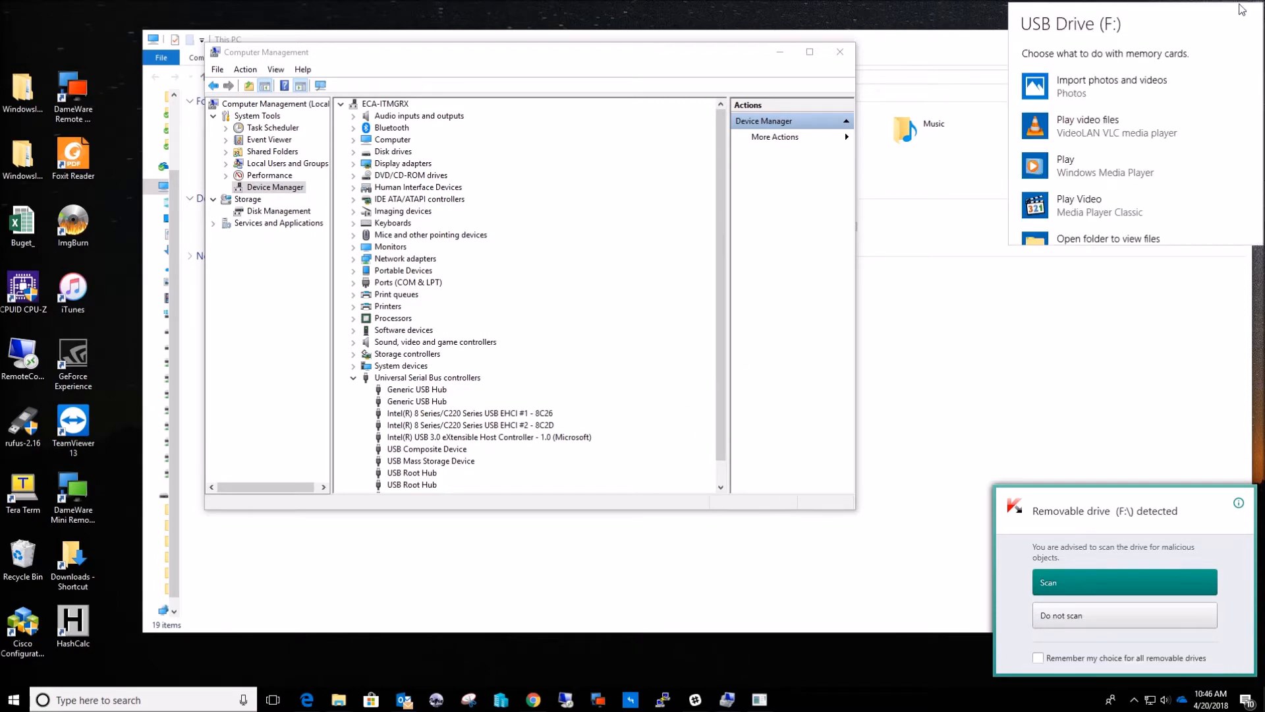
# Step: Locate the USB Mass Storage Device among the Universal Serial Bus controllers in Device Manager
pyautogui.click(872, 70)
pyautogui.moveTo(718, 239); pyautogui.dragTo(731, 282)
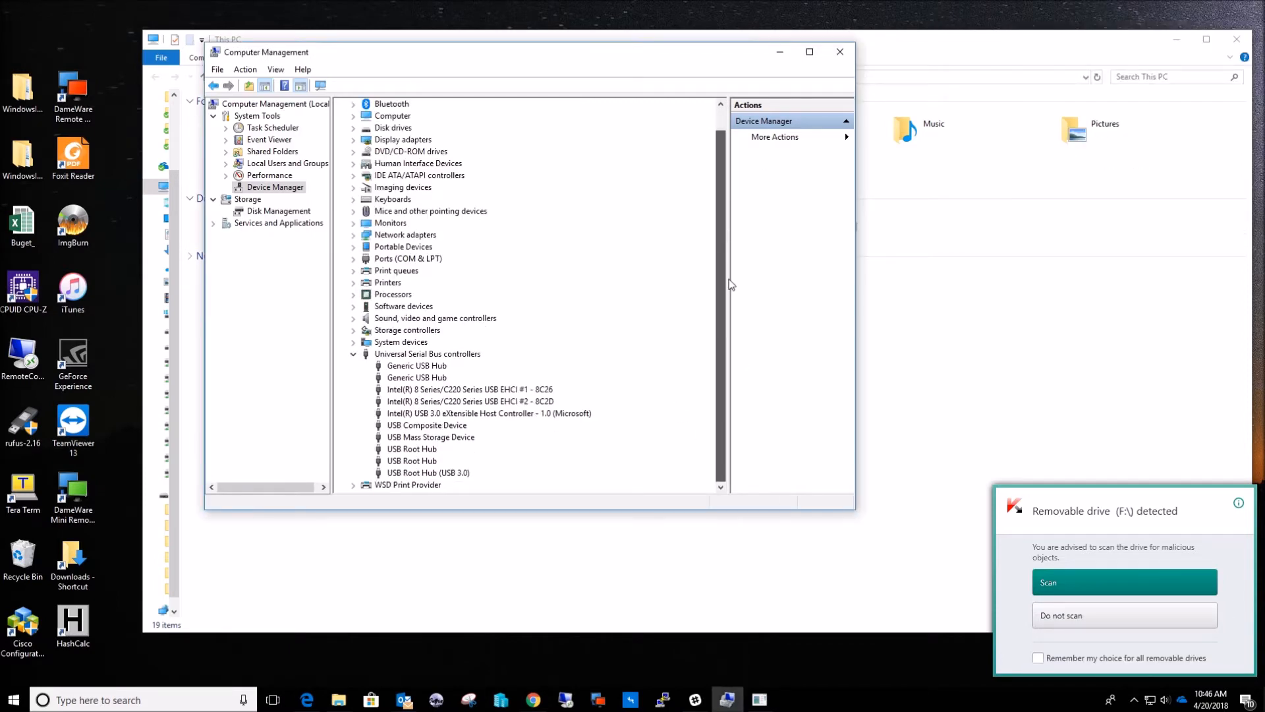
pyautogui.click(444, 438)
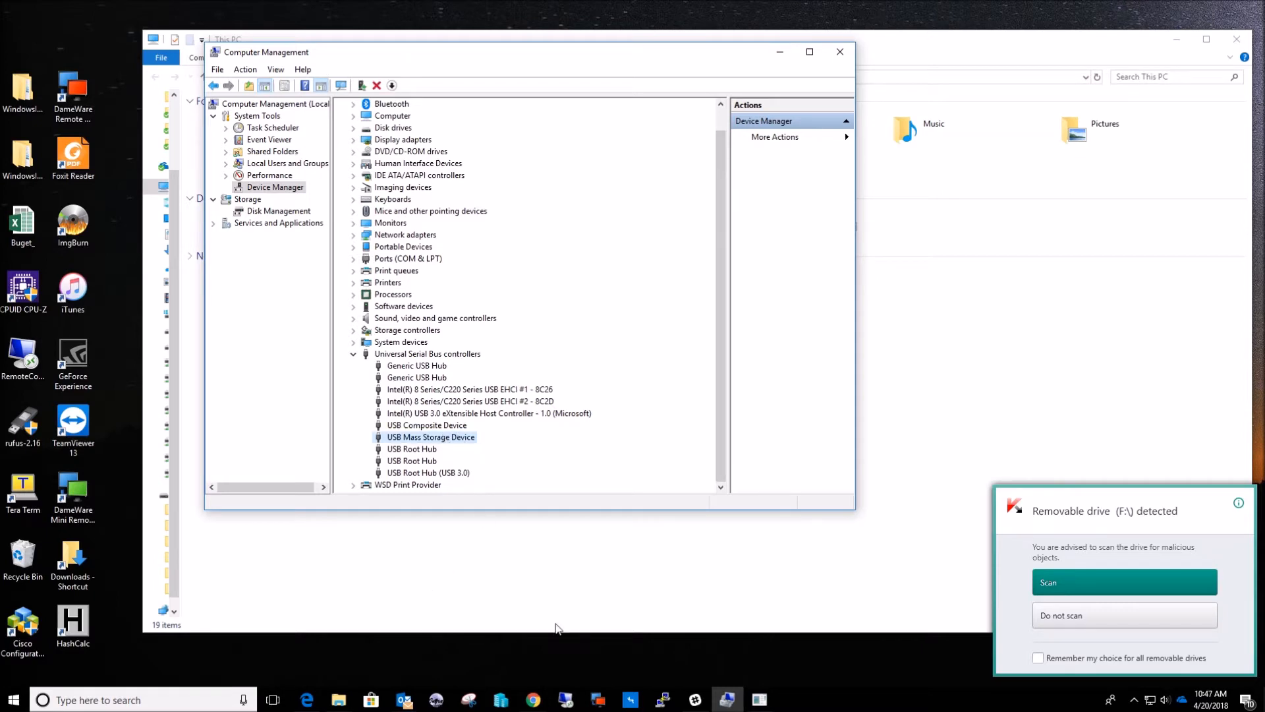
# Step: Check the status of removable Disk 2 and its available actions in Disk Management
pyautogui.click(290, 212)
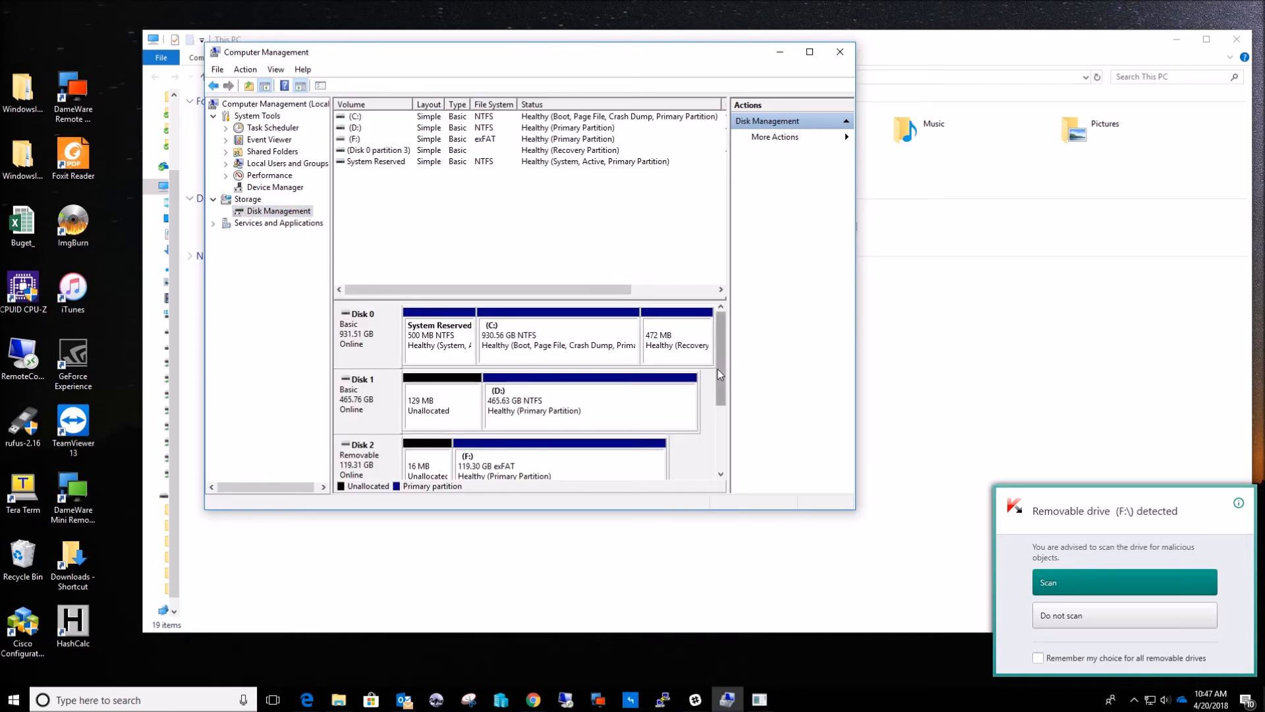
pyautogui.scroll(-2, 721, 382)
pyautogui.scroll(2, 721, 393)
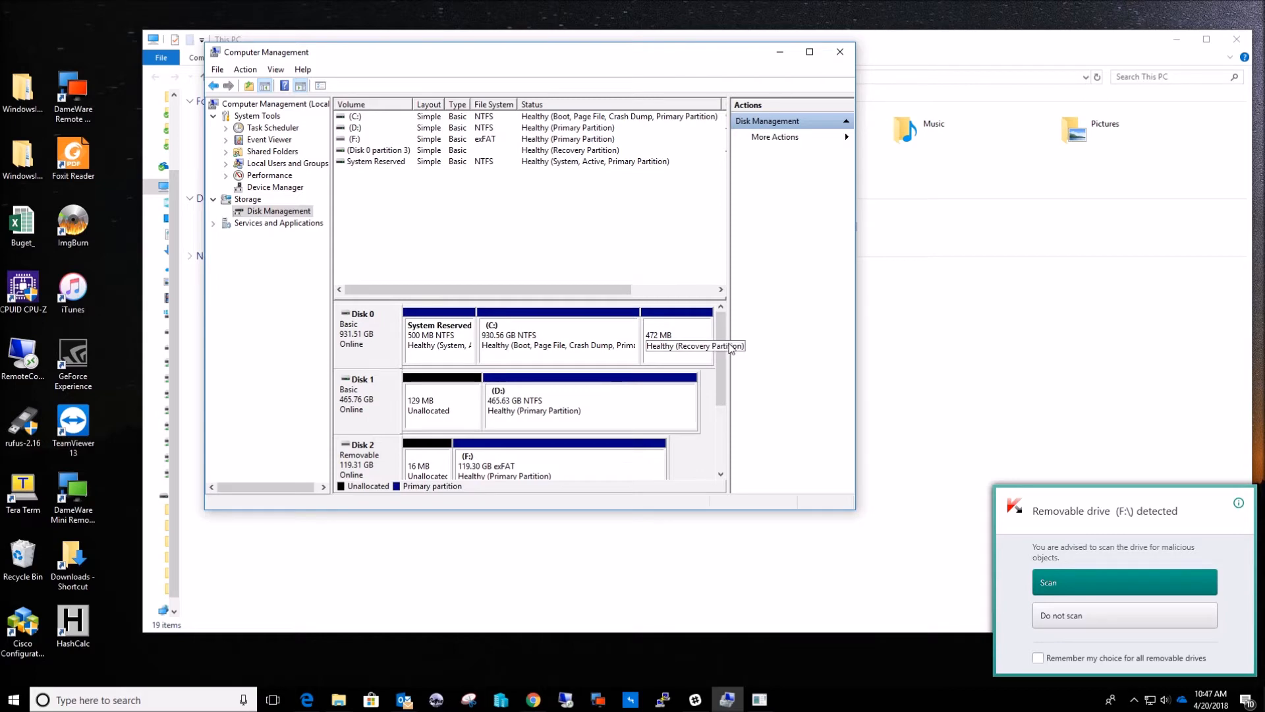
pyautogui.scroll(-2, 720, 369)
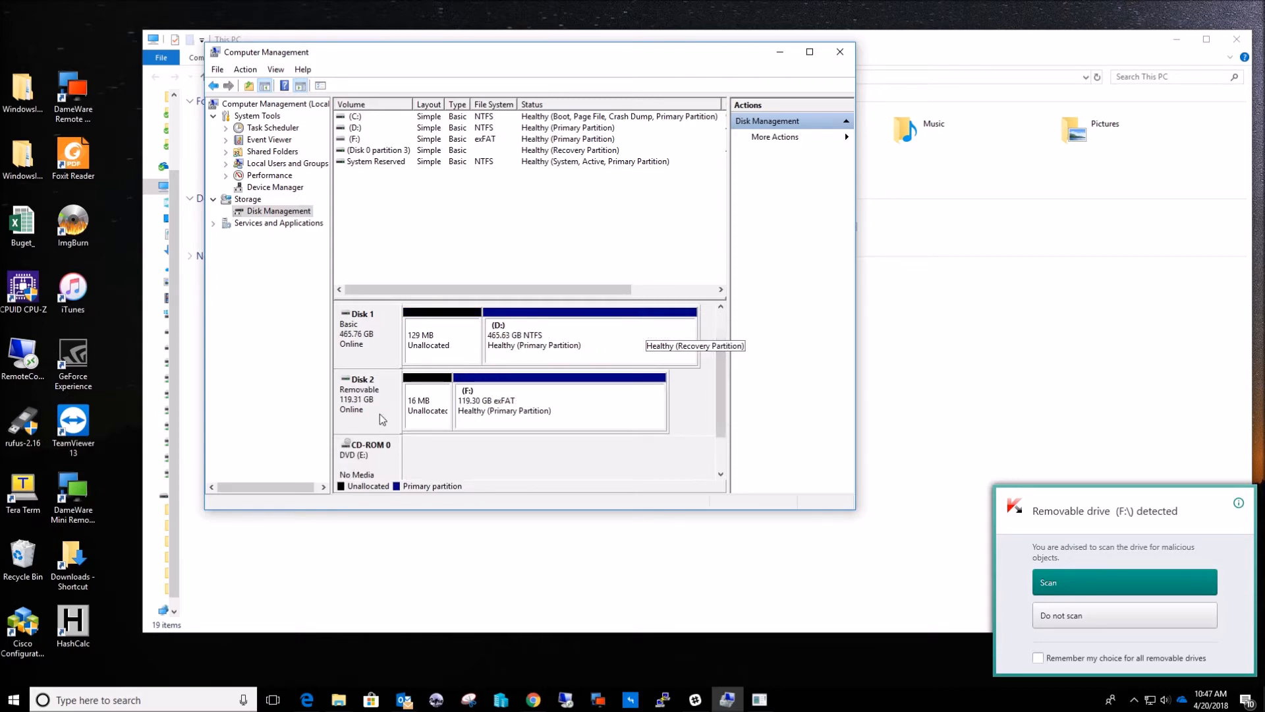
pyautogui.rightClick(375, 410)
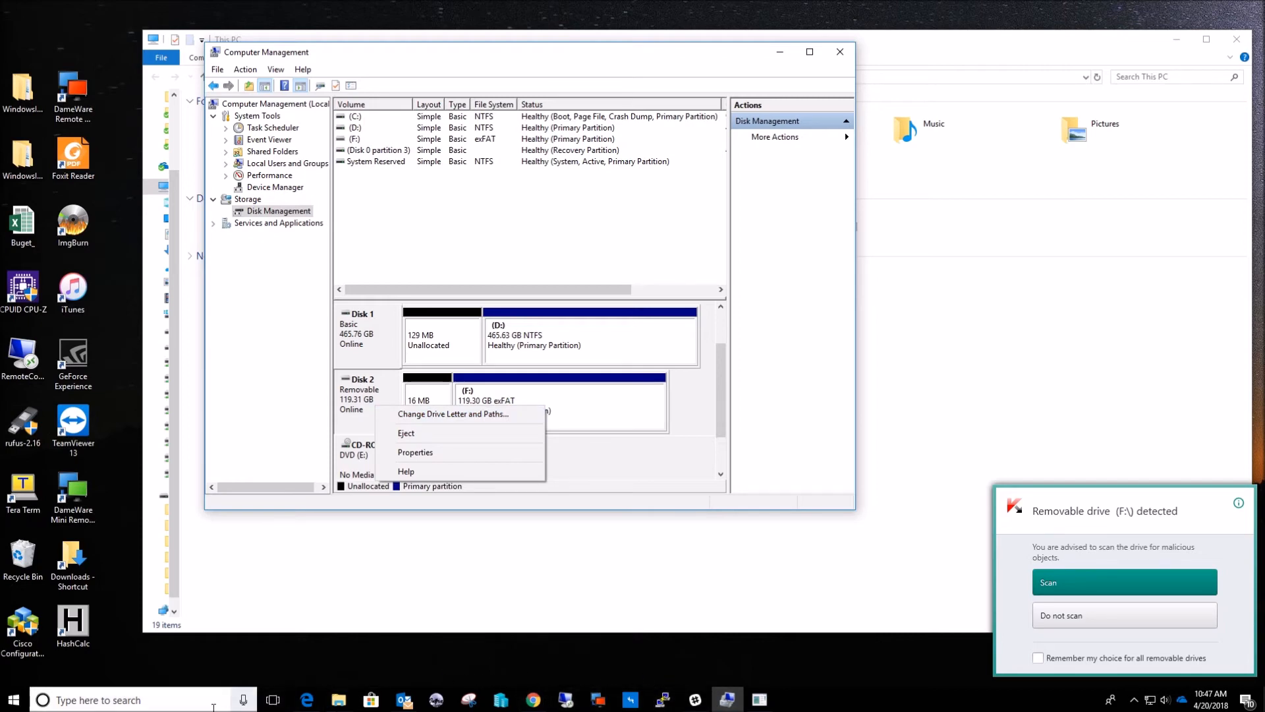
pyautogui.click(633, 448)
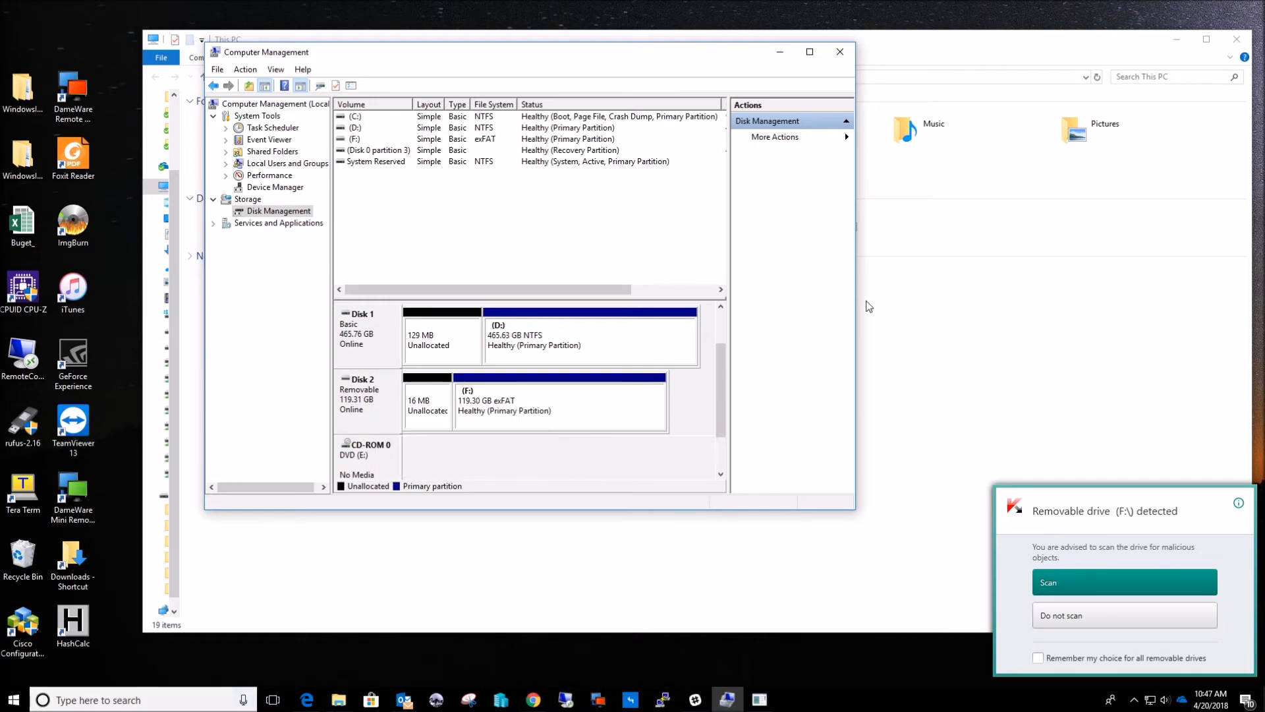
# Step: Switch to the This PC window, select USB Drive (F:), and decline the malware scan of the removable drive
pyautogui.click(974, 358)
pyautogui.click(780, 227)
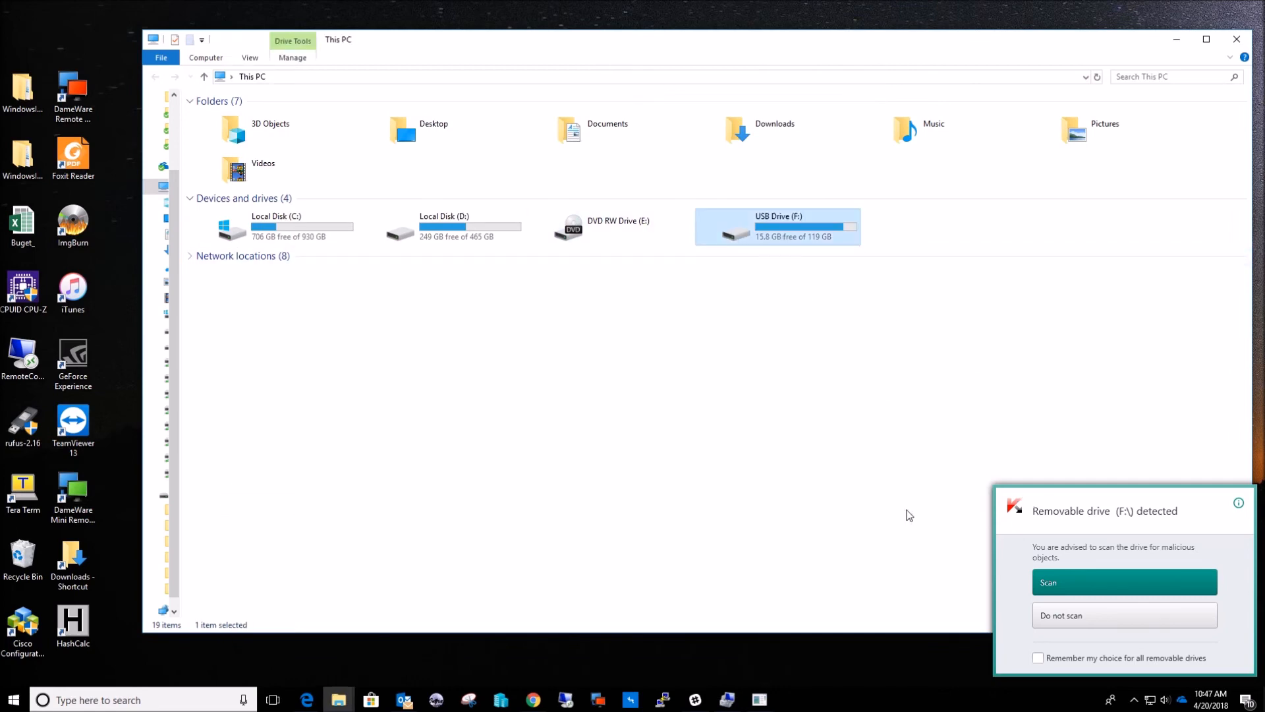
pyautogui.click(1130, 614)
pyautogui.click(708, 436)
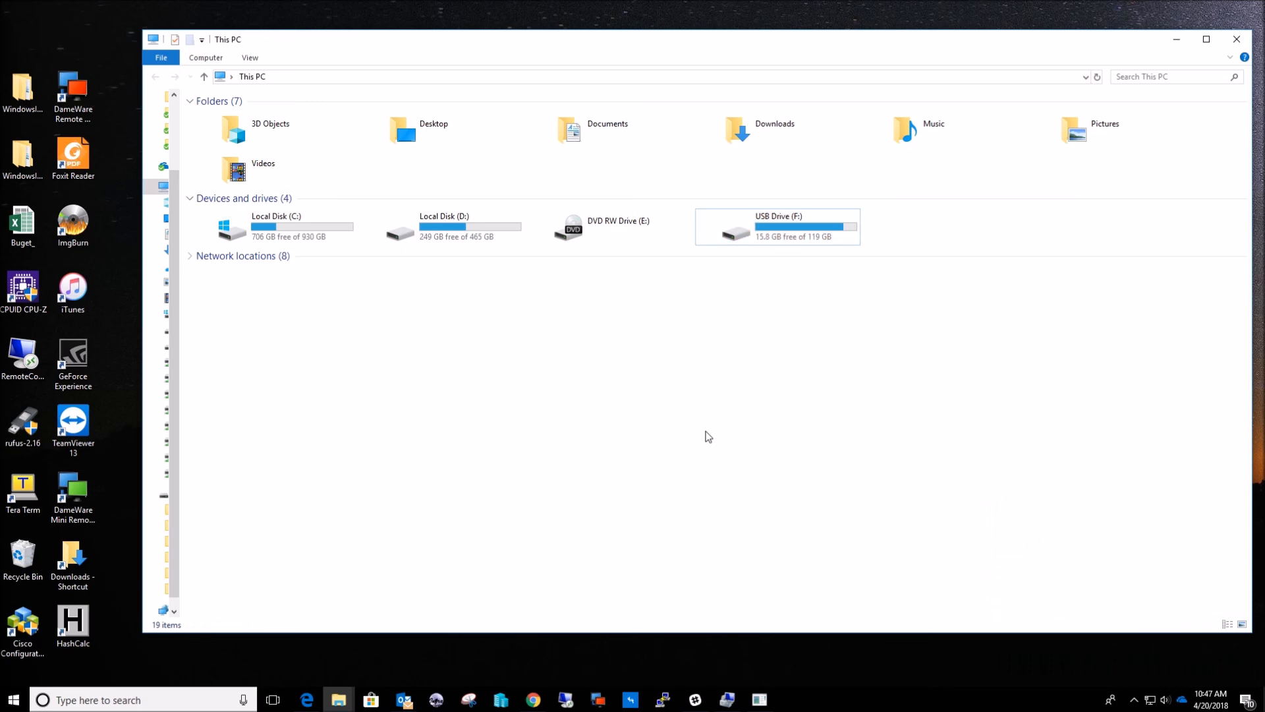